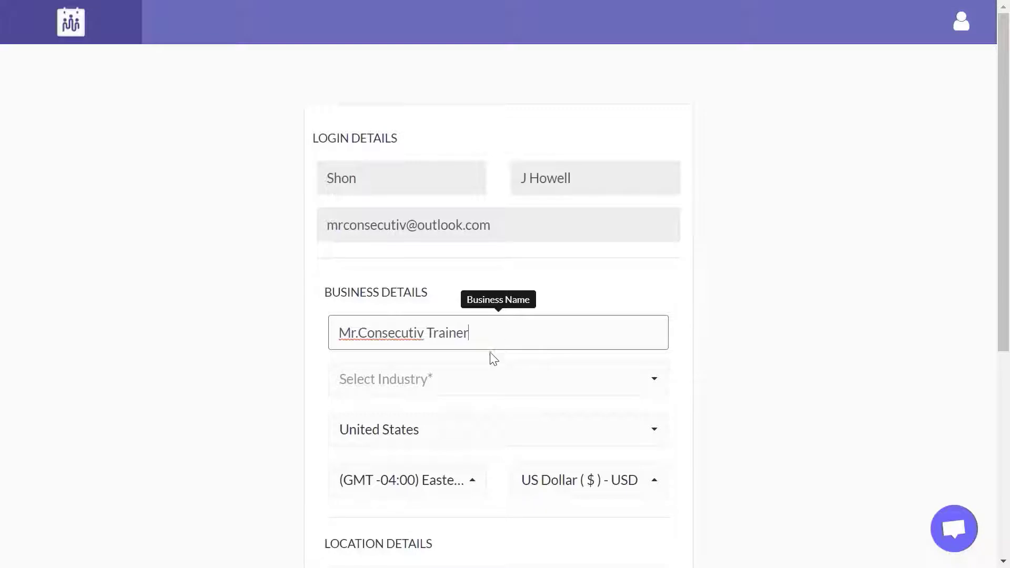
Step: Choose Personal Trainers as the business industry
left_click(481, 379)
type("per")
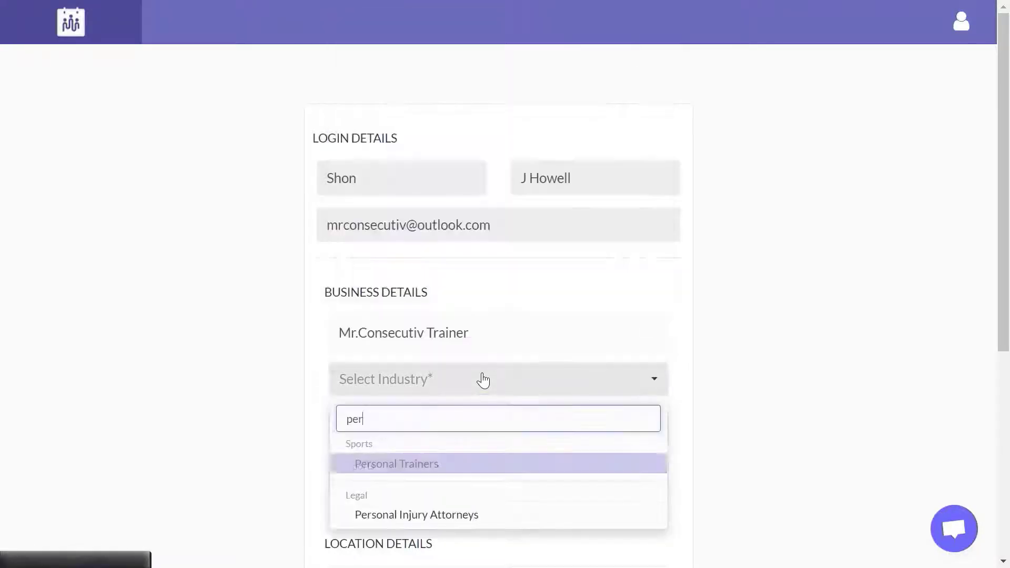
left_click(473, 463)
Step: Enter the Boston, Massachusetts location details and finish the account setup
scroll(473, 462, "down", 5)
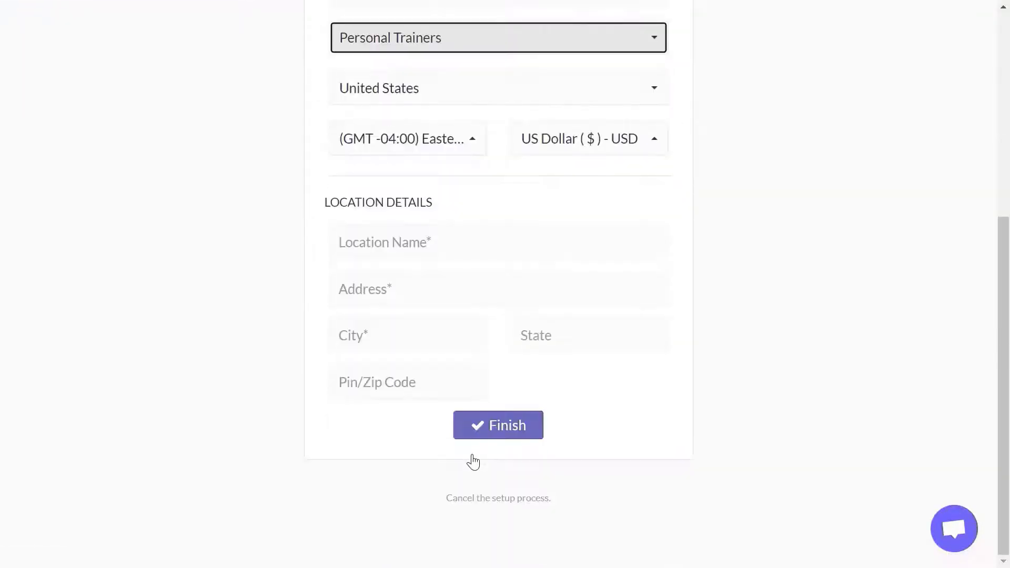
left_click(333, 248)
type("Boston")
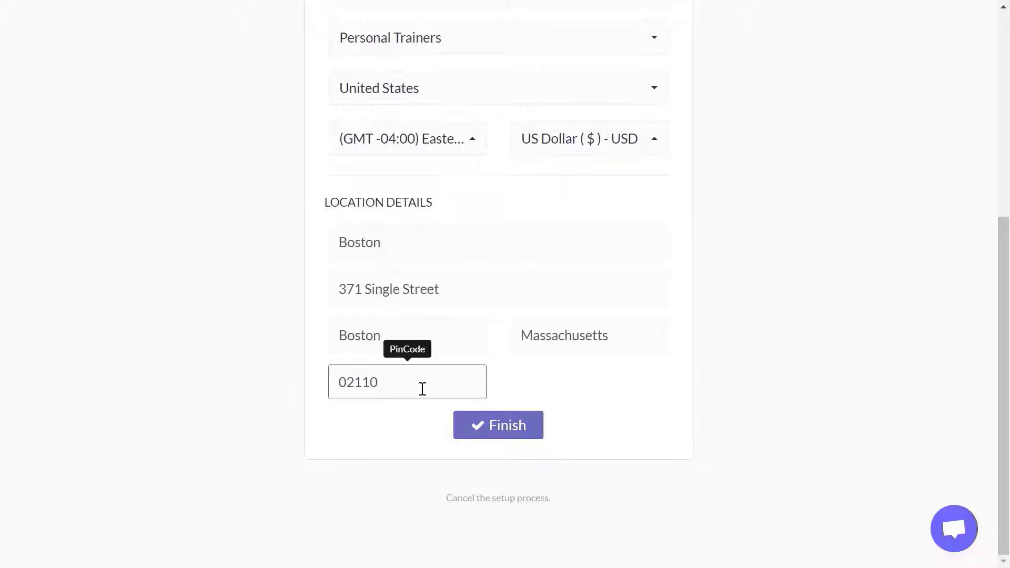
left_click(500, 435)
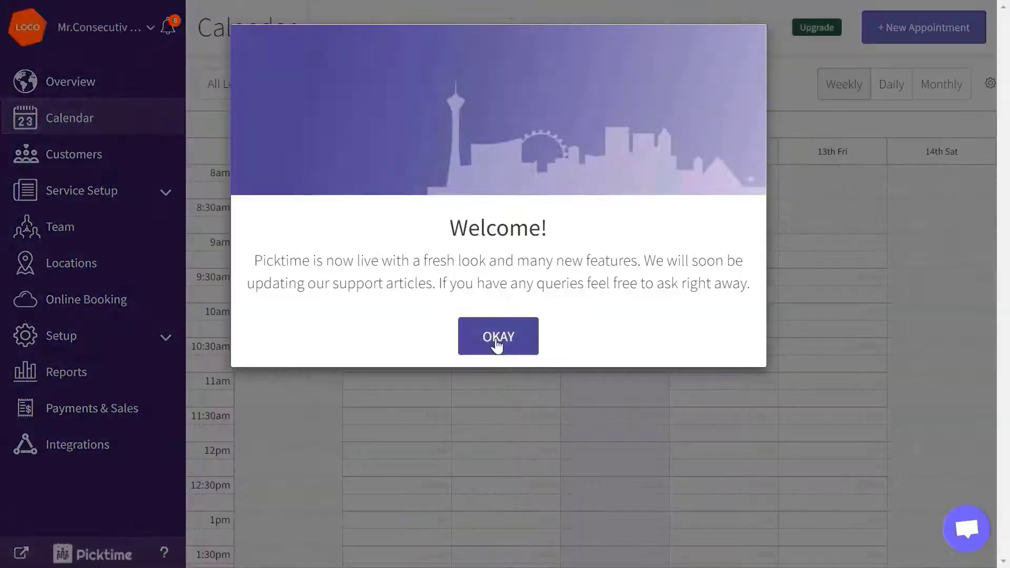
Step: Add and save a second location in Cambridge, Massachusetts
left_click(497, 345)
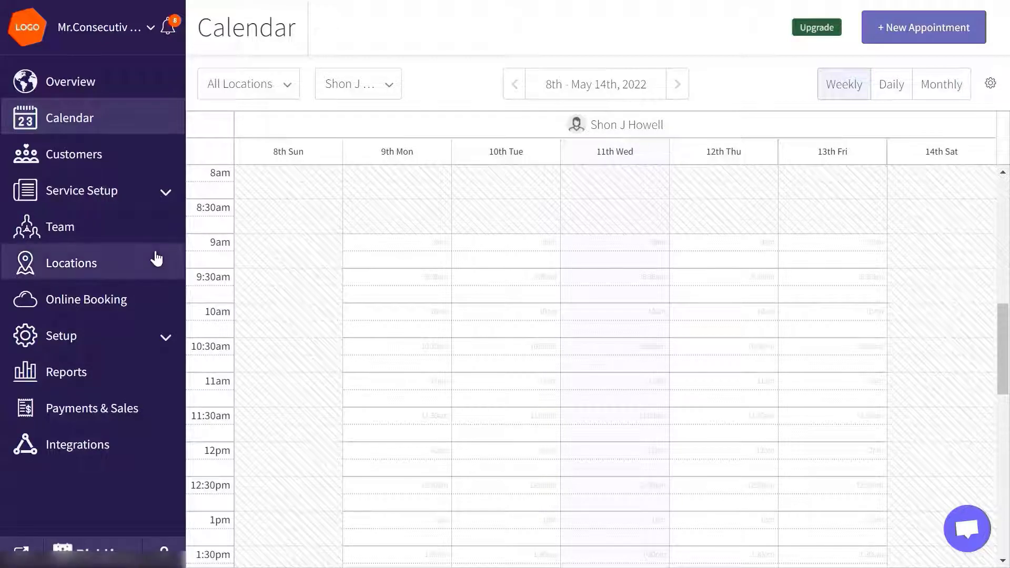
left_click(156, 258)
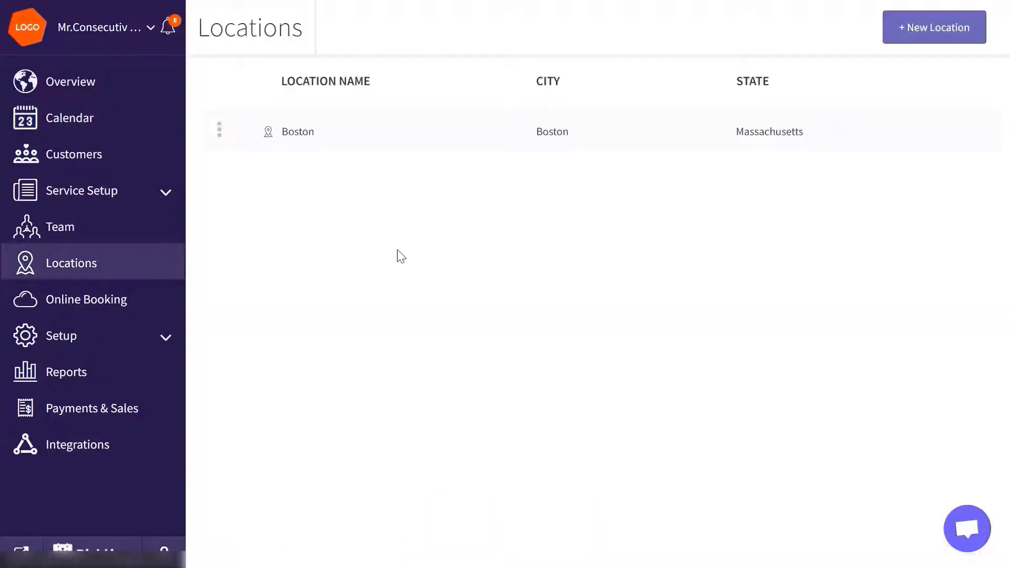
left_click(931, 36)
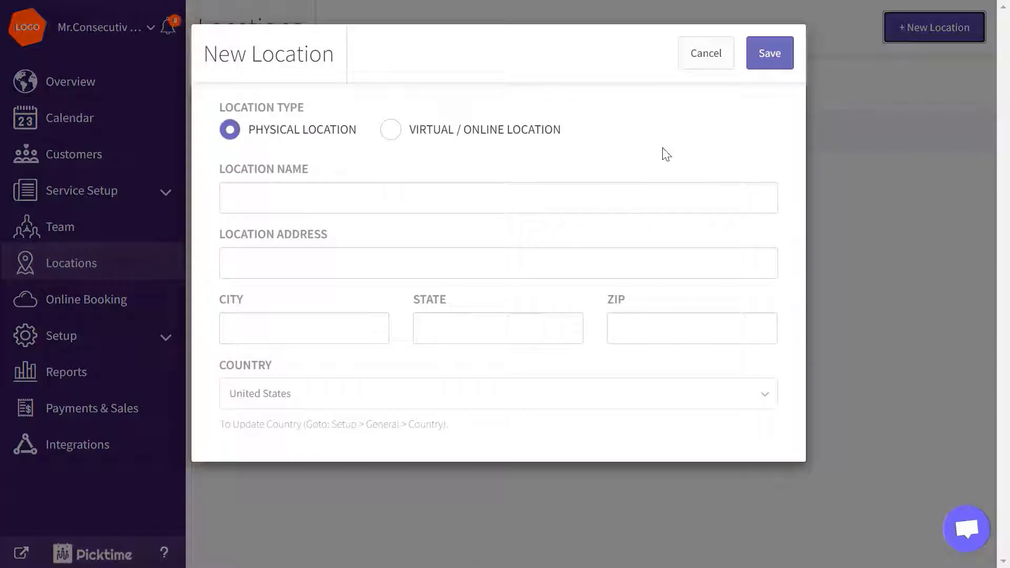
left_click(604, 192)
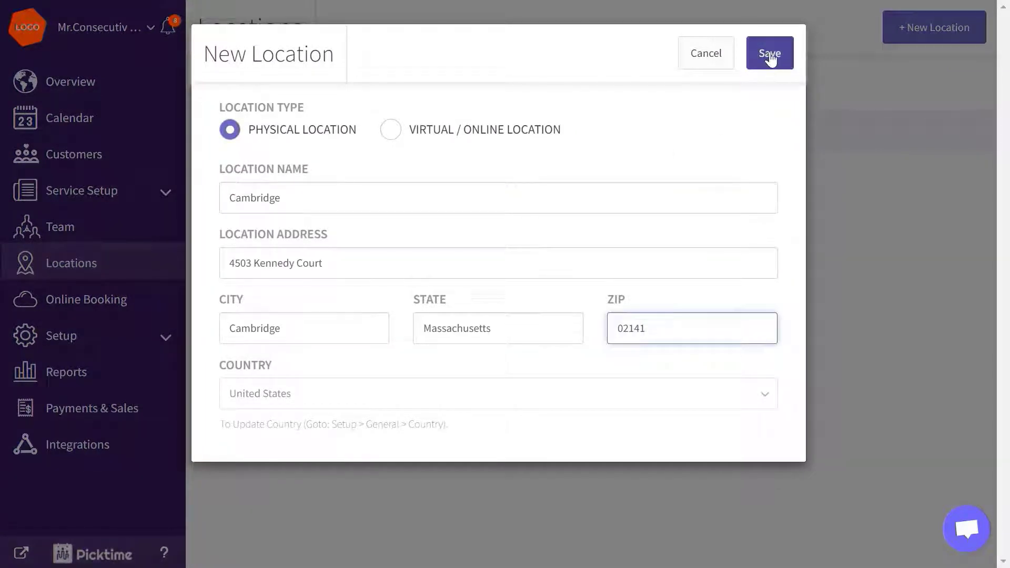
left_click(769, 55)
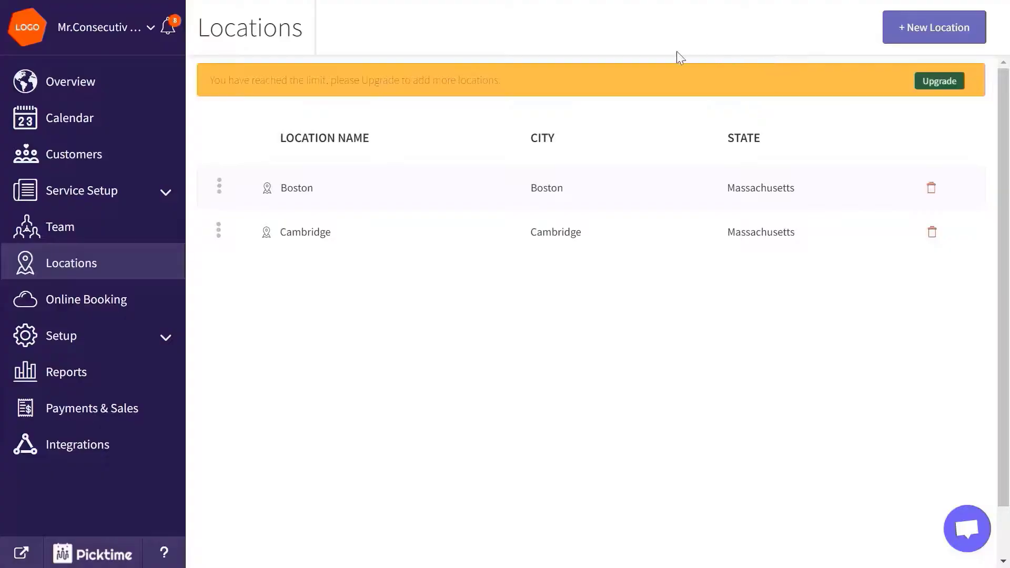
left_click(166, 233)
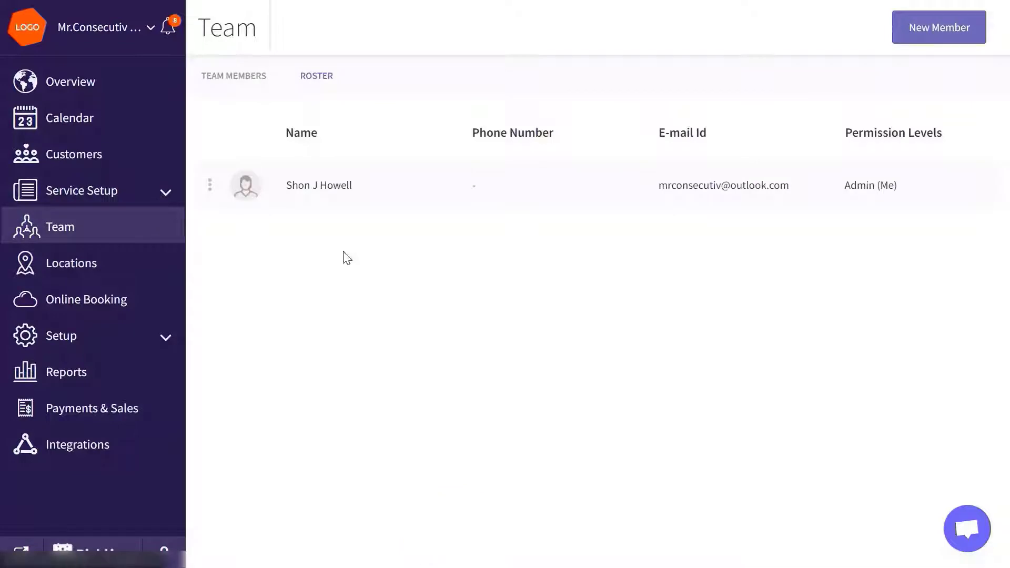
Step: Start a new team member by entering their e-mail address
left_click(902, 39)
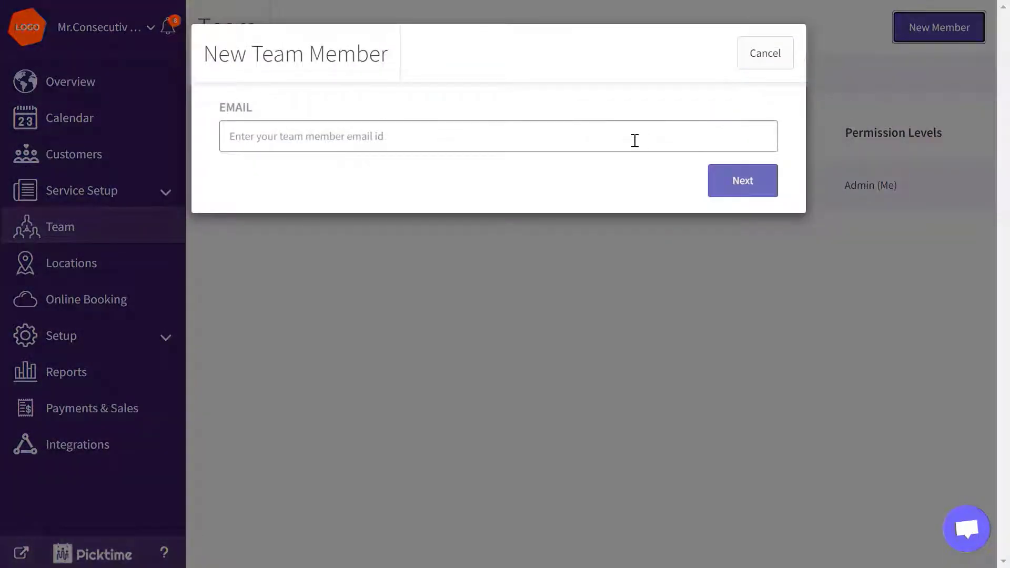
left_click(633, 140)
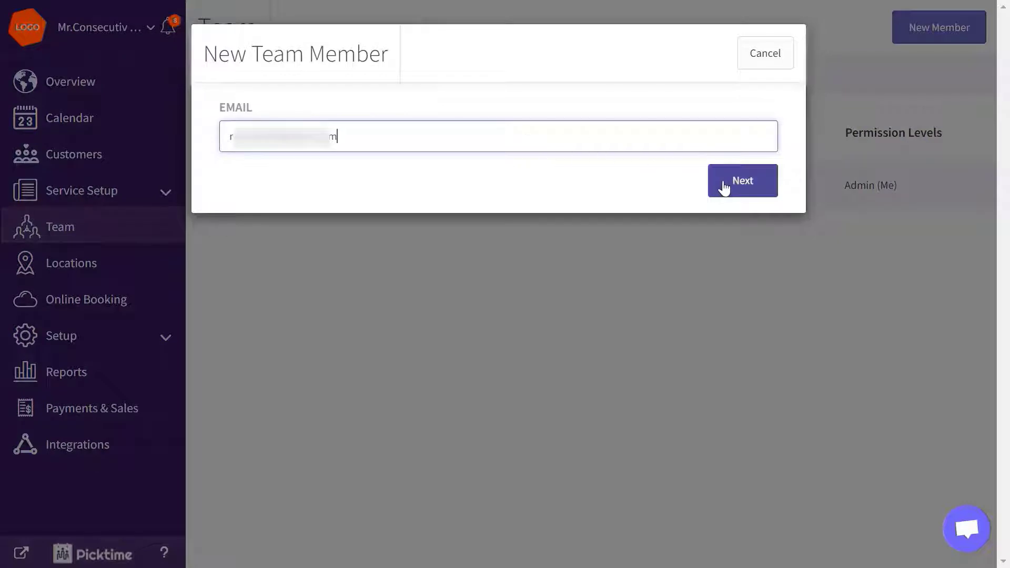
left_click(730, 187)
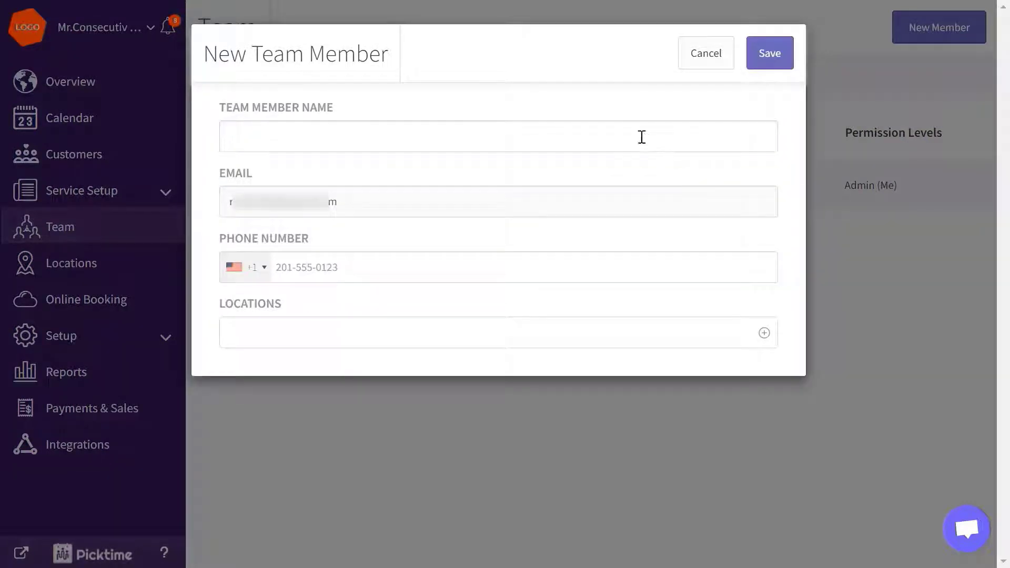
Step: Enter the member's full name and phone number, assign Cambridge, save, and open their details
left_click(638, 137)
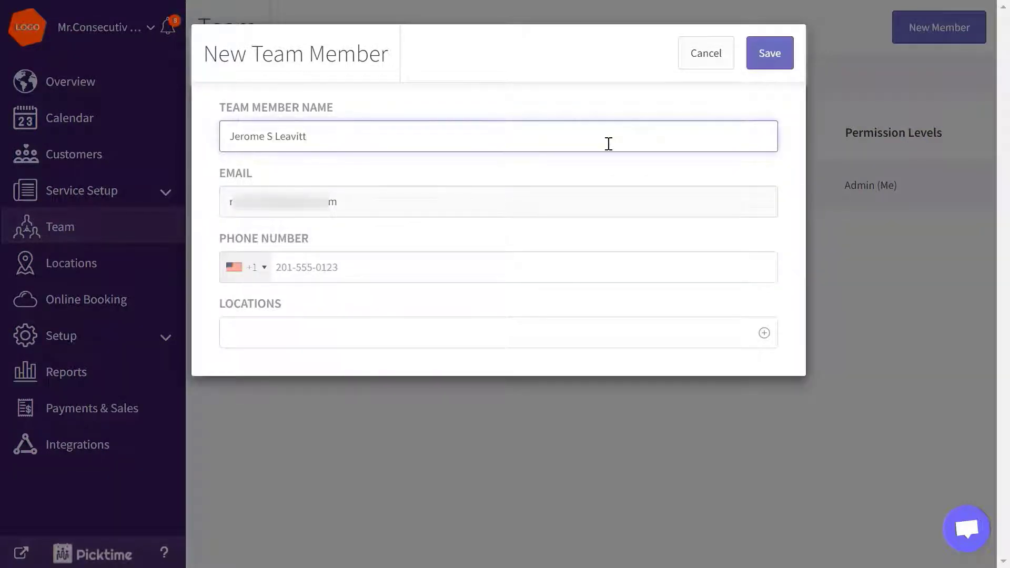
left_click(593, 267)
key("ctrl+v")
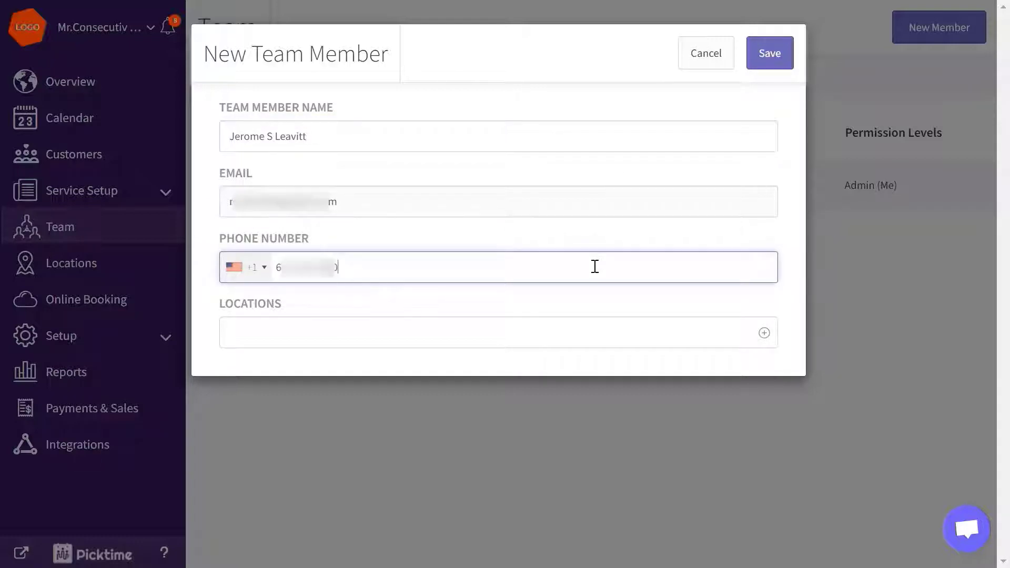
left_click(577, 334)
left_click(560, 383)
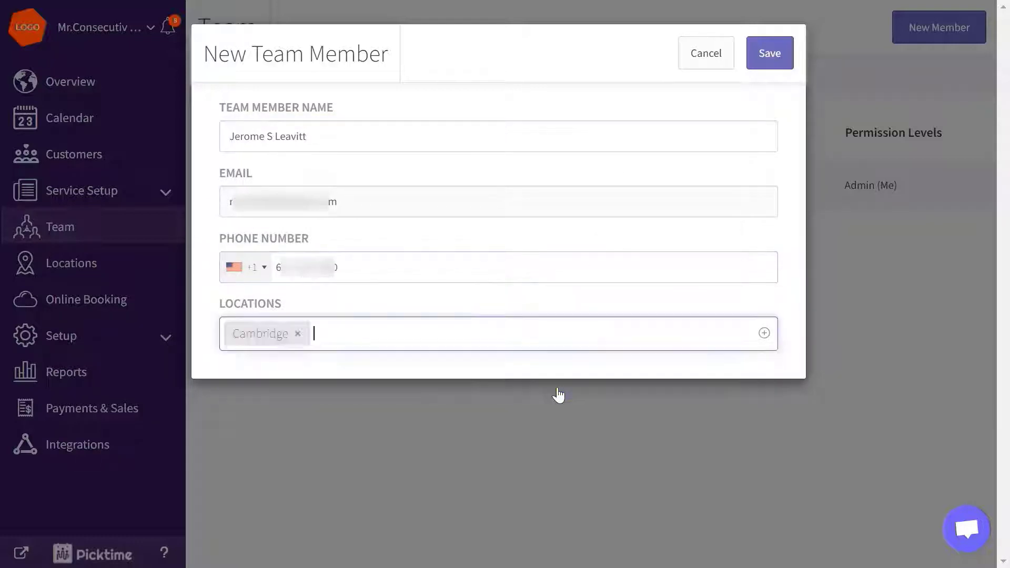
left_click(767, 62)
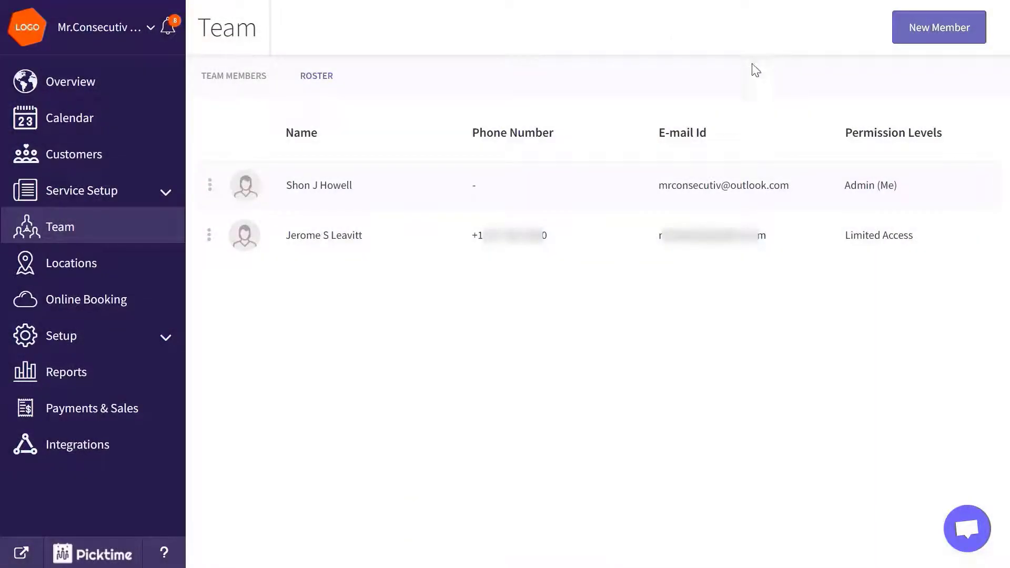
left_click(312, 251)
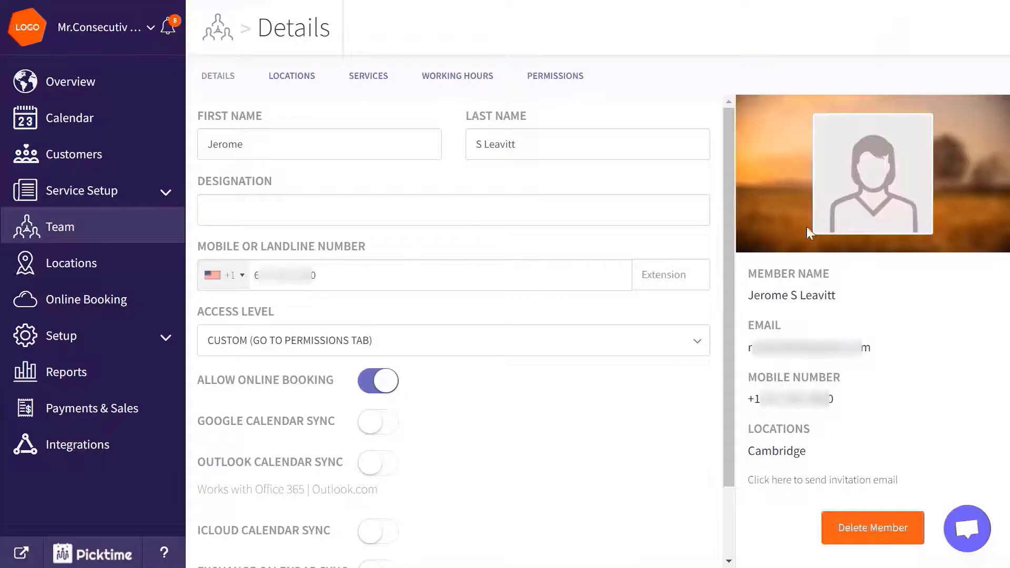
Step: Upload and crop a profile photo for the team member
left_click(841, 223)
left_click(190, 160)
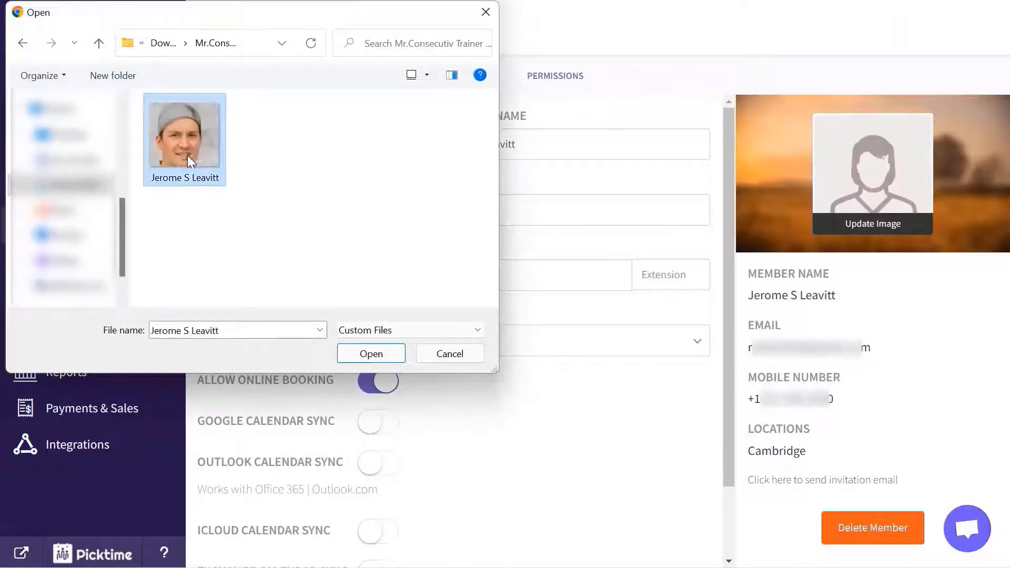
left_click(353, 358)
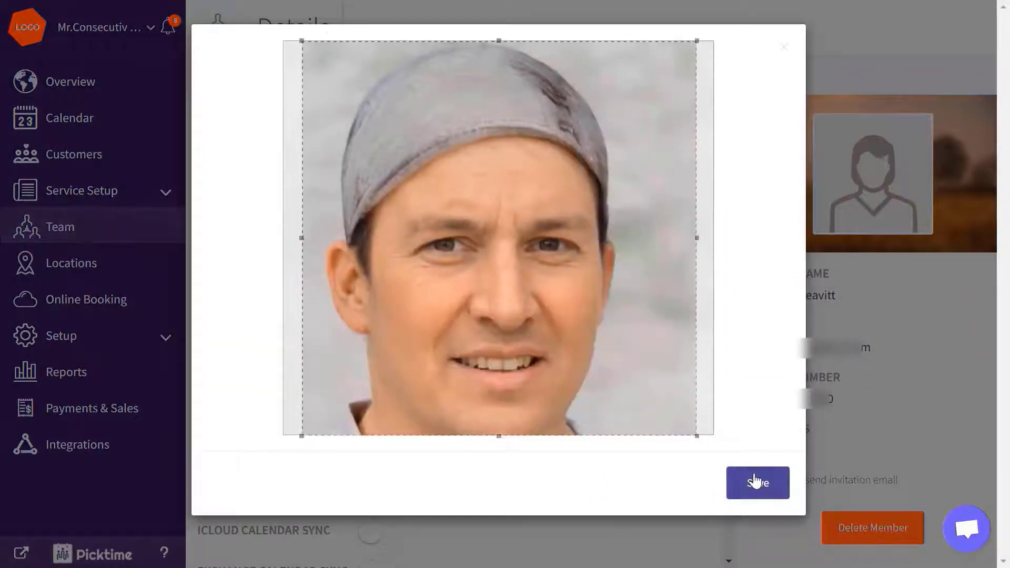
left_click(755, 480)
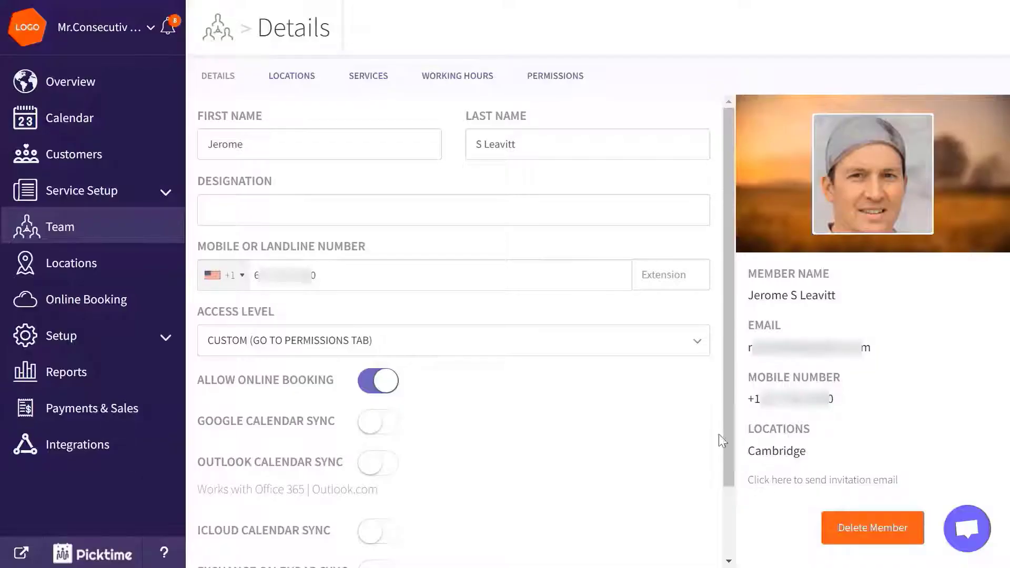
left_click(451, 79)
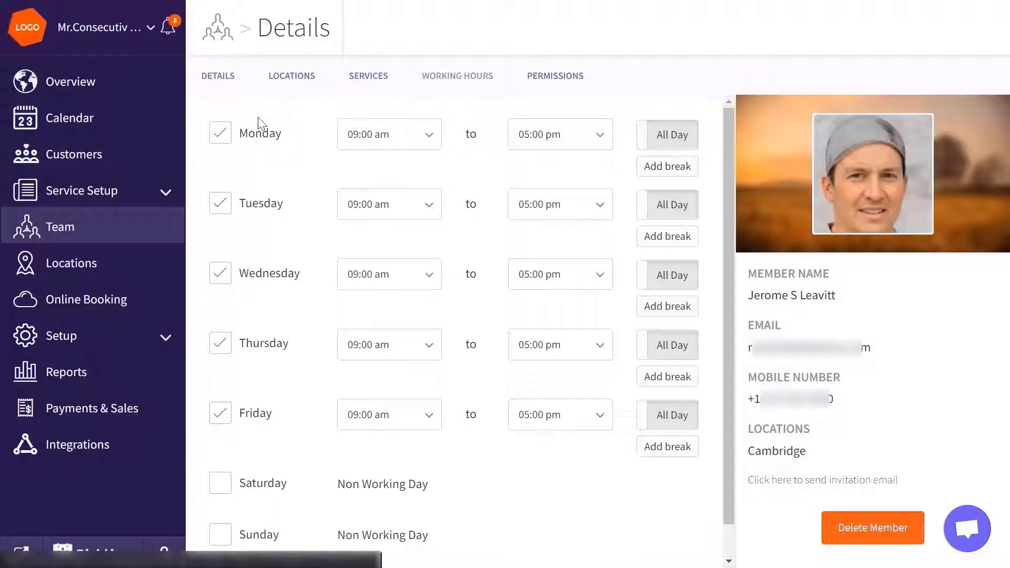
Step: Make Monday a day off, Sunday a working day, and Tuesday 08:00 am–07:00 pm
left_click(227, 141)
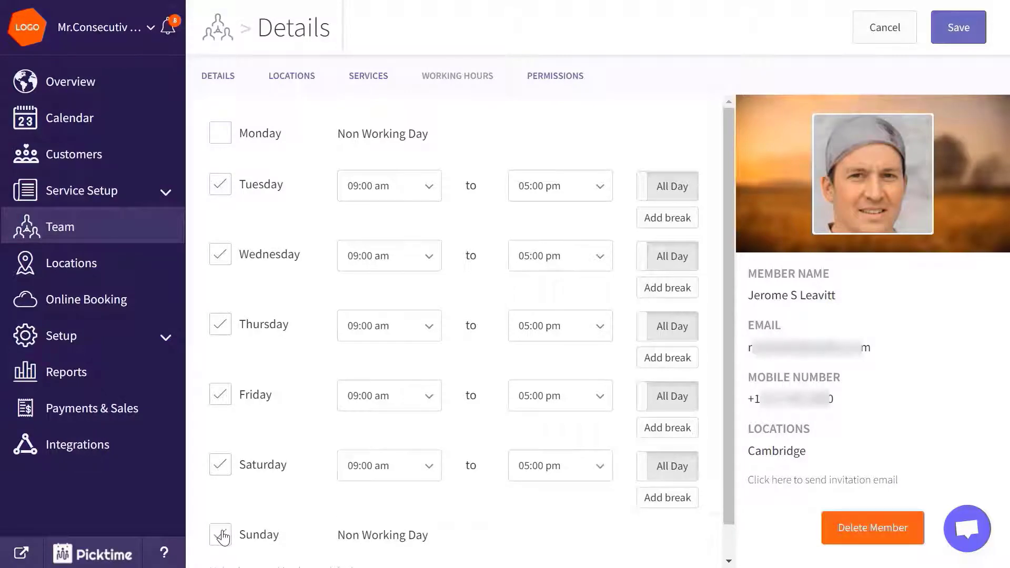
left_click(223, 535)
left_click(395, 191)
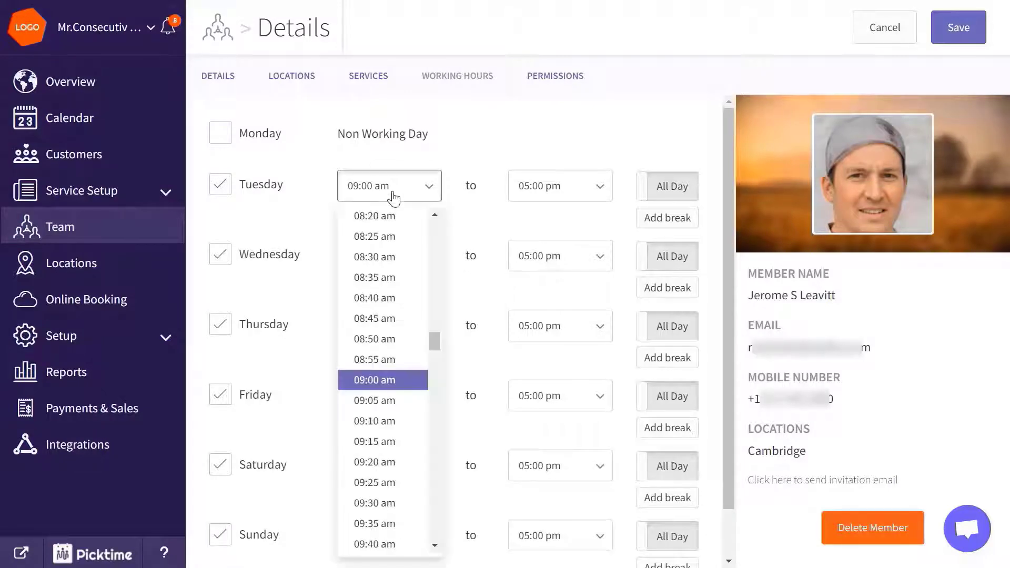
scroll(390, 274, "up", 3)
left_click(388, 291)
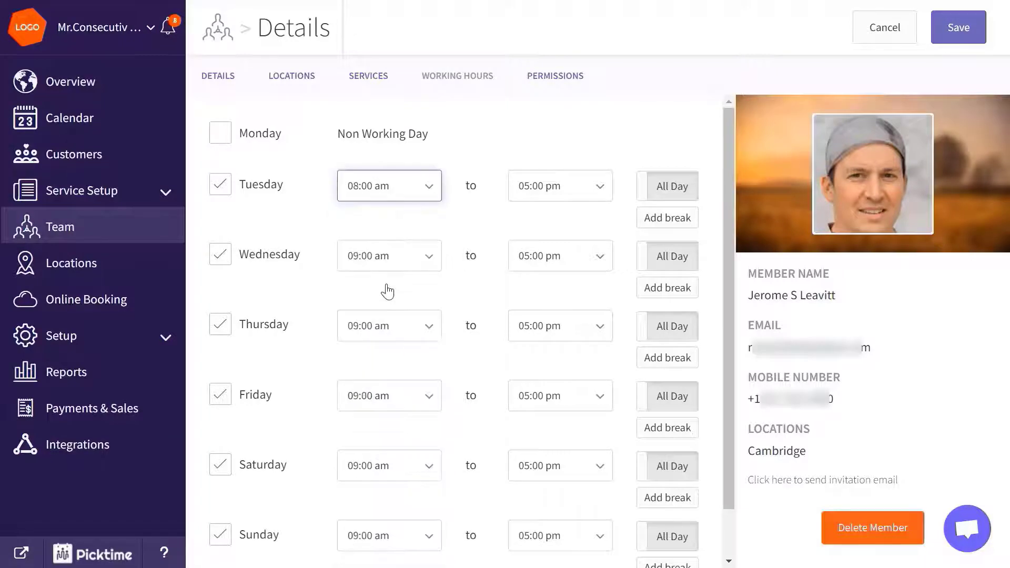
left_click(552, 193)
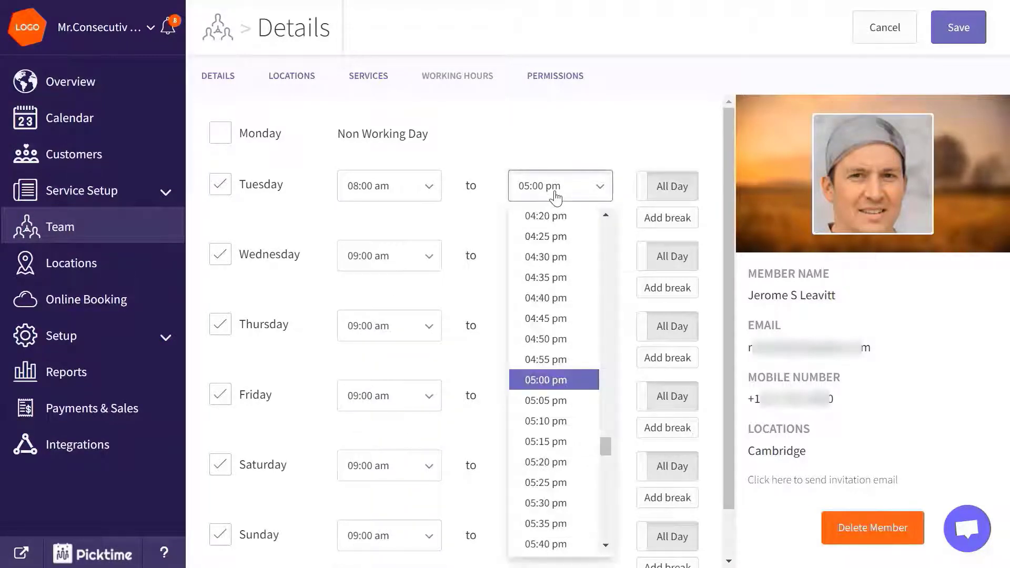
scroll(553, 251, "down", 5)
scroll(556, 284, "down", 3)
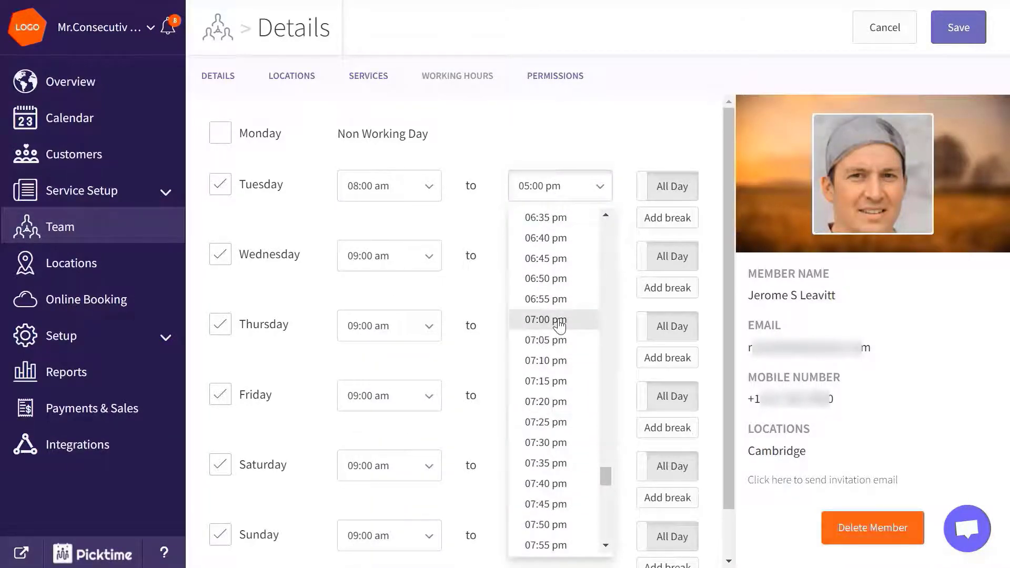
left_click(558, 321)
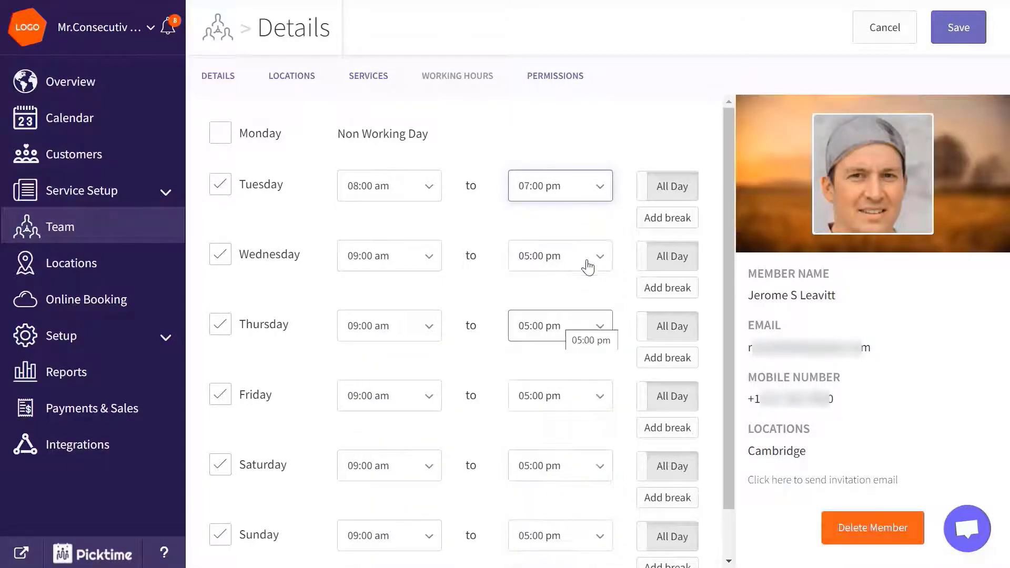
Step: Add a 12:00–01:00 pm Tuesday break and save the working hours
left_click(643, 228)
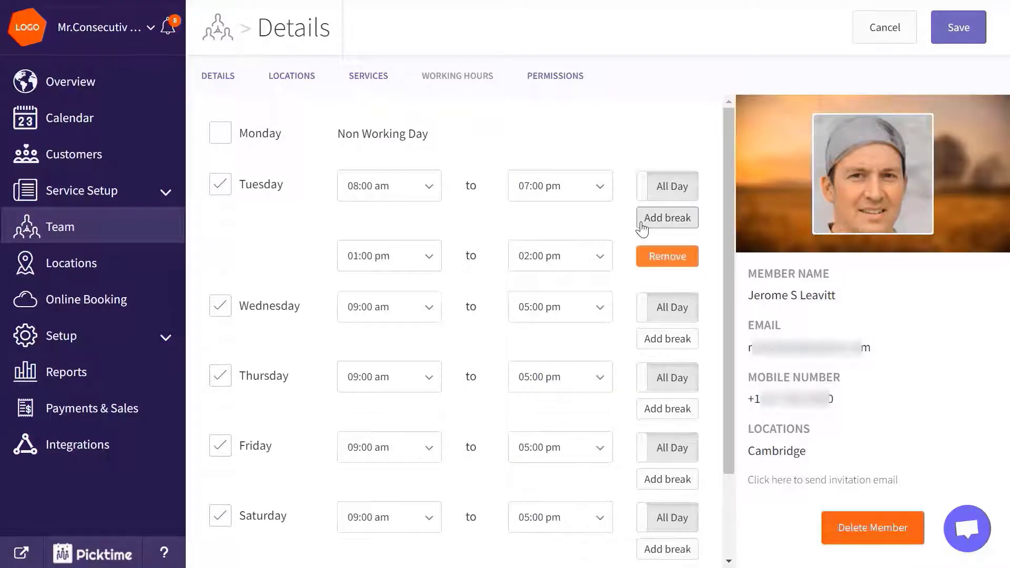
left_click(365, 256)
scroll(368, 374, "up", 5)
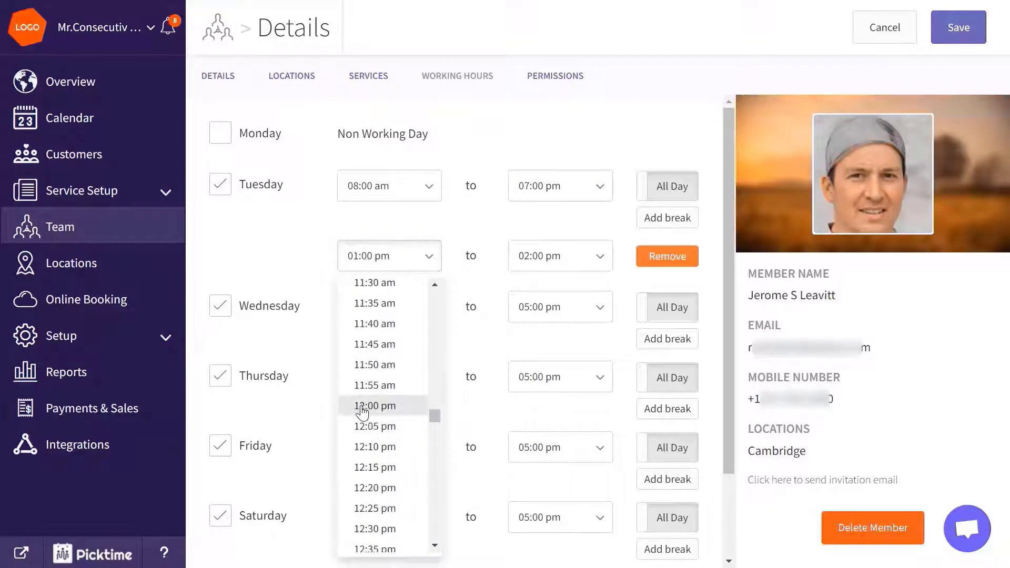
left_click(368, 404)
left_click(557, 263)
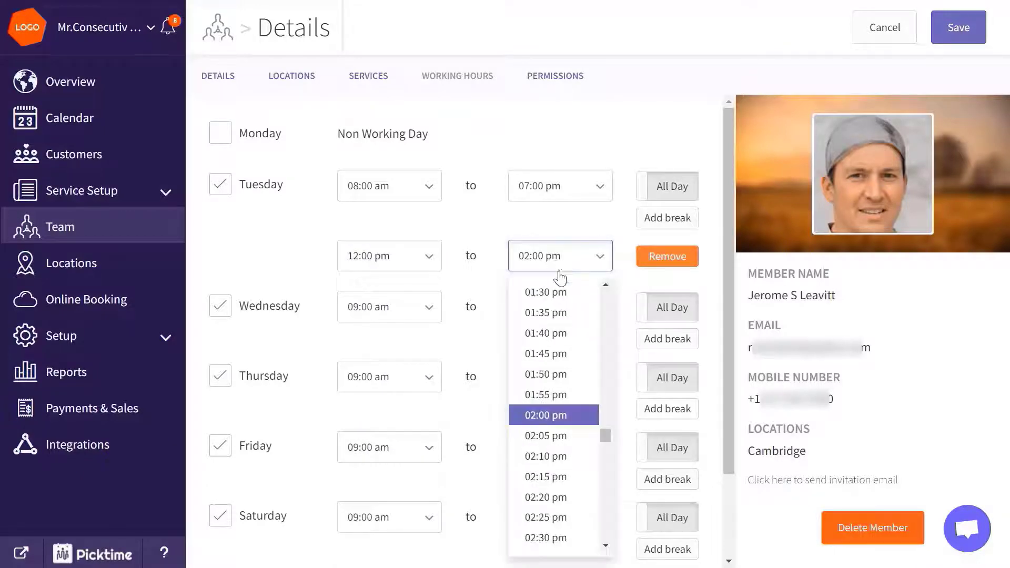
scroll(561, 400, "up", 3)
left_click(561, 327)
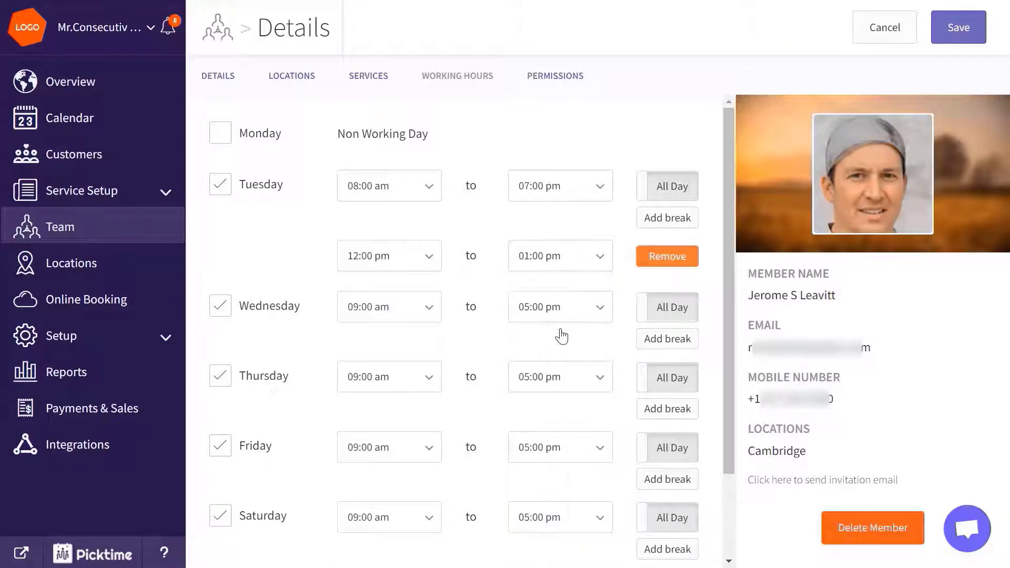
left_click(953, 29)
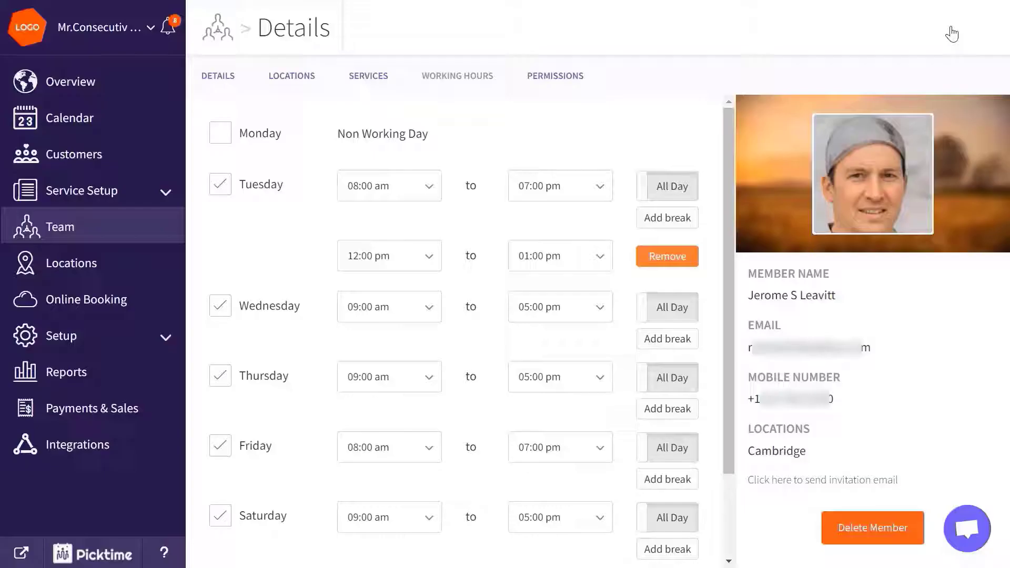
left_click(564, 75)
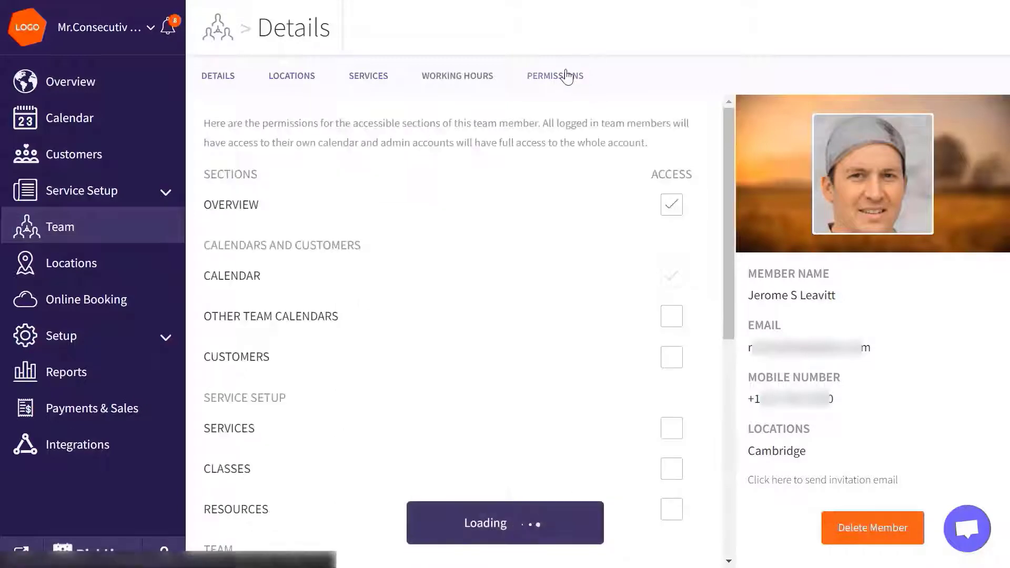
Step: Grant the member Services and Classes access and save the permissions
left_click(673, 440)
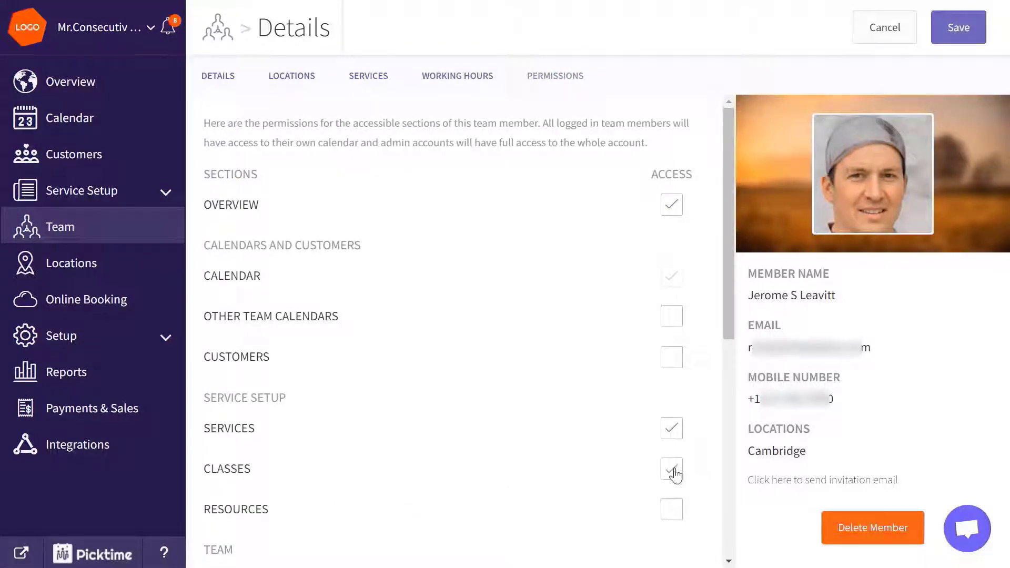
left_click(944, 36)
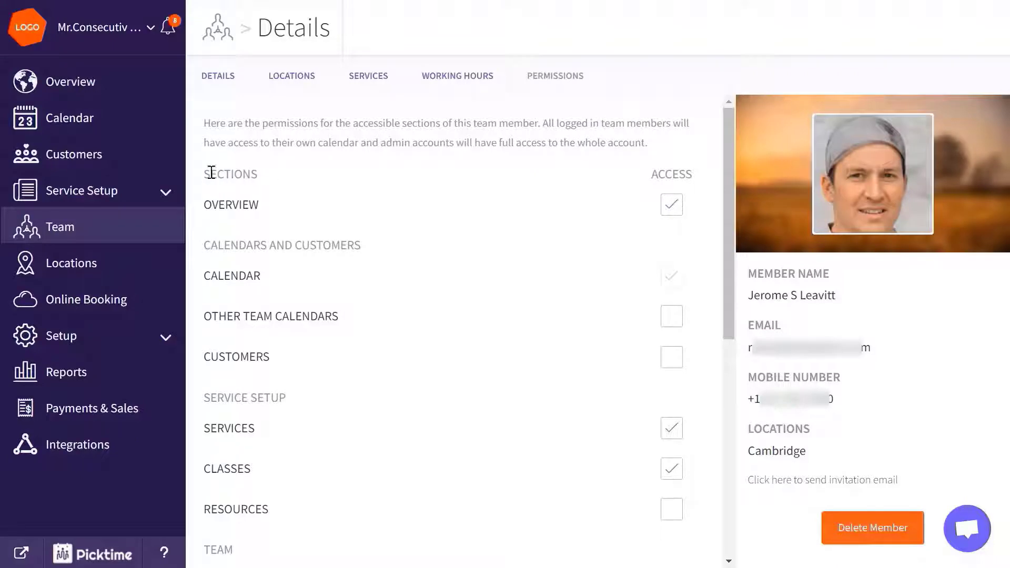
left_click(135, 191)
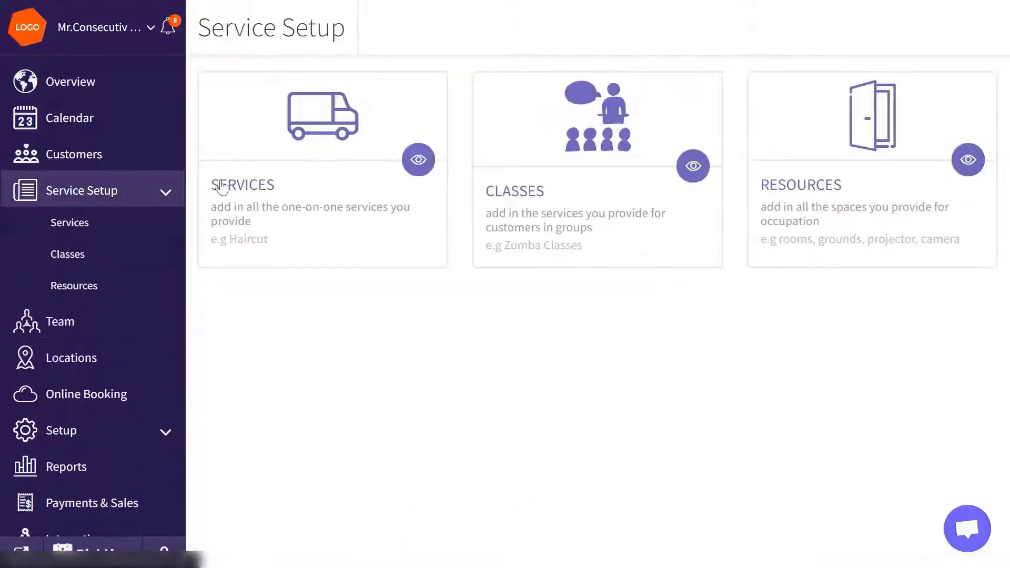
Step: Rename the sample service 'HIIT 60minutes 1:1 Session', colour it brown, and price it 50.00
left_click(297, 167)
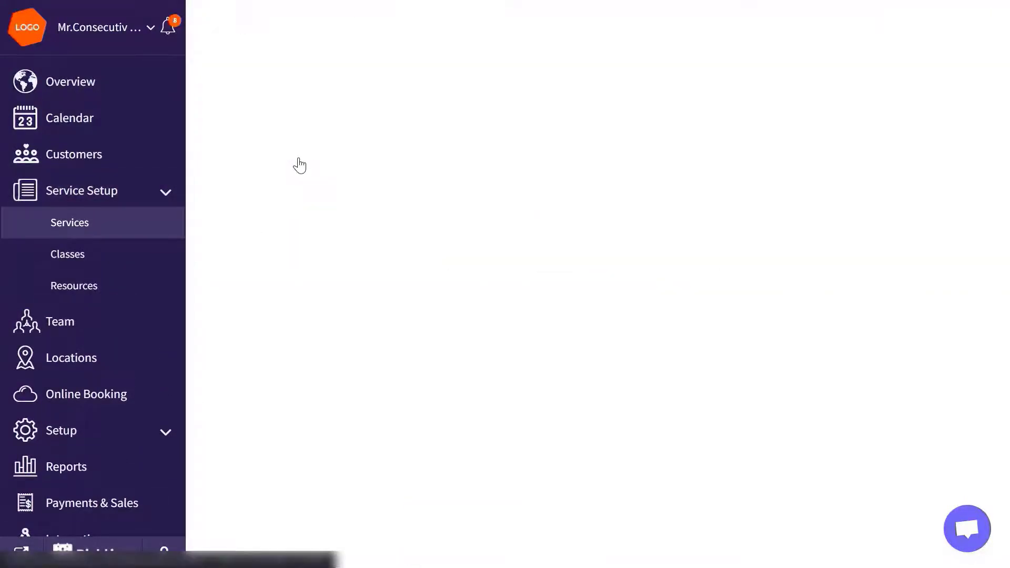
left_click_drag(299, 149, 205, 144)
type("HIIT 60minutes 1:1 Session")
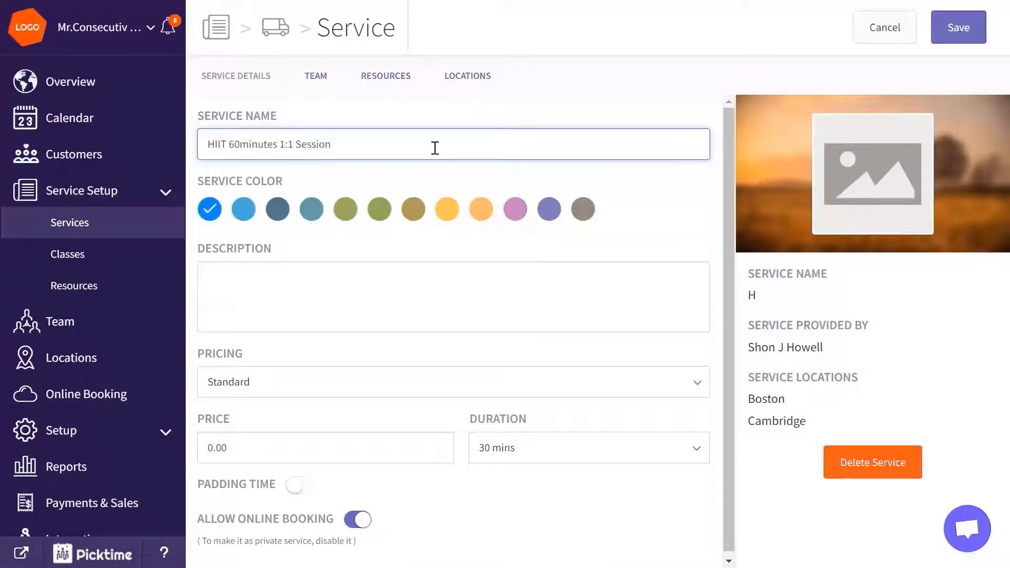
left_click(411, 209)
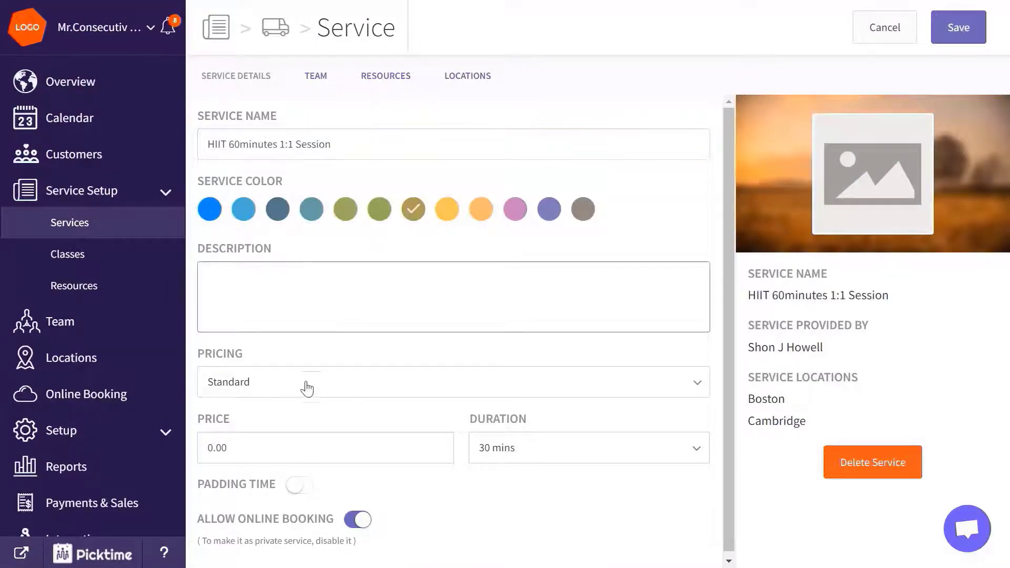
left_click(225, 446)
left_click_drag(210, 447, 228, 447)
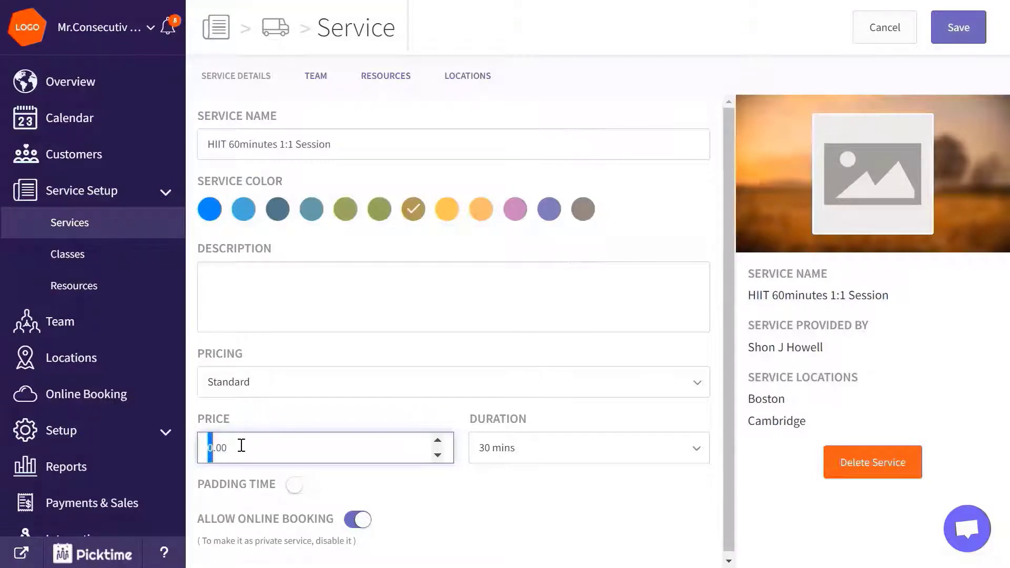
left_click(502, 448)
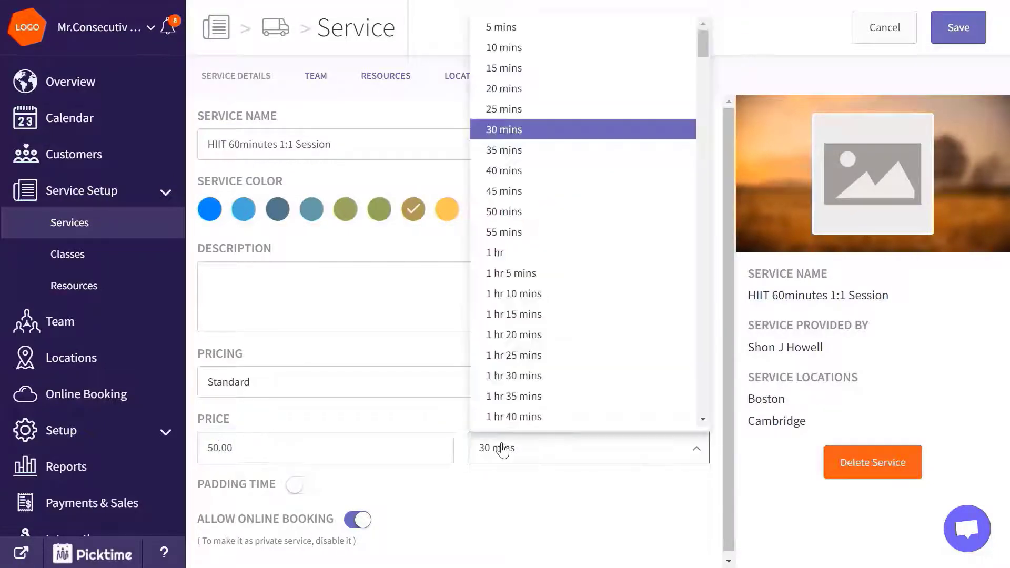
Step: Set the HIIT service to 1 hr, save it, and upload the HIIT 60minutes 1-1 Session photo
left_click(525, 255)
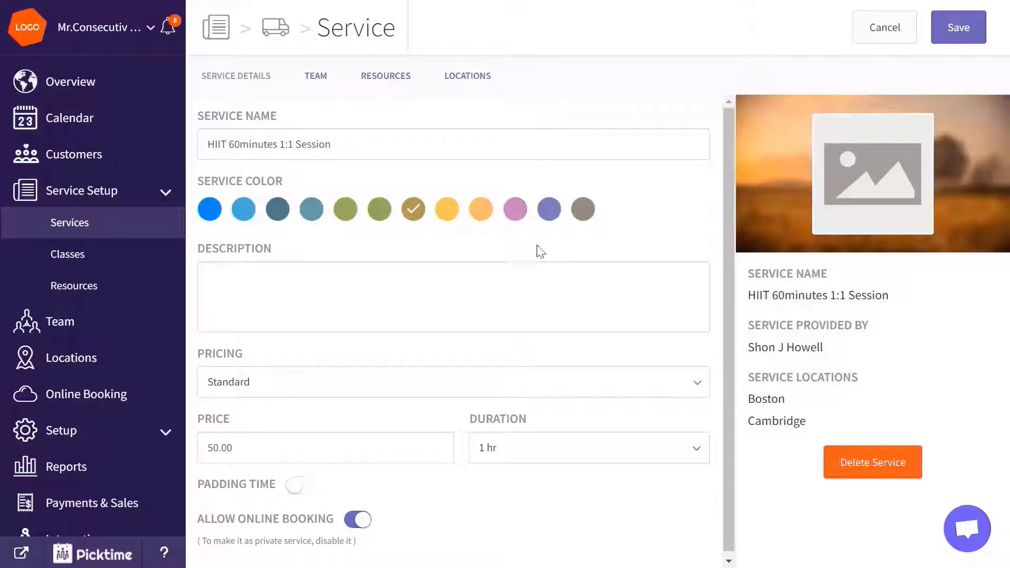
left_click(959, 28)
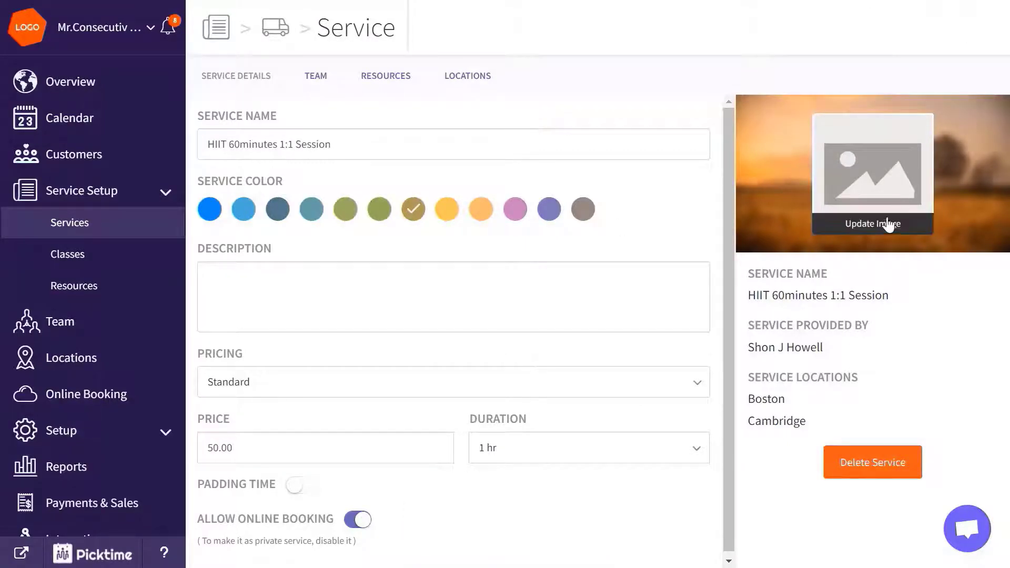
left_click(888, 221)
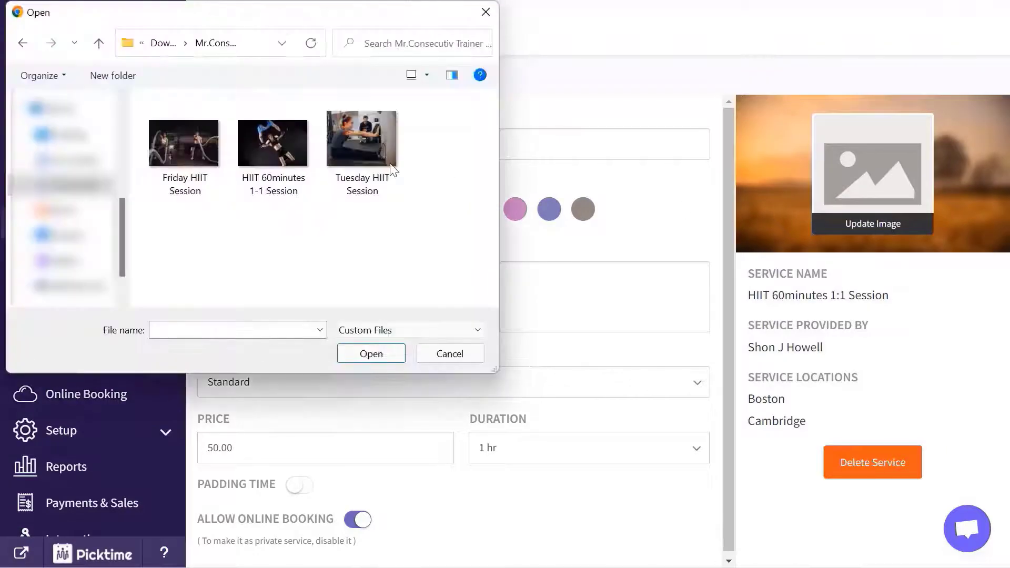
left_click(263, 143)
left_click(375, 361)
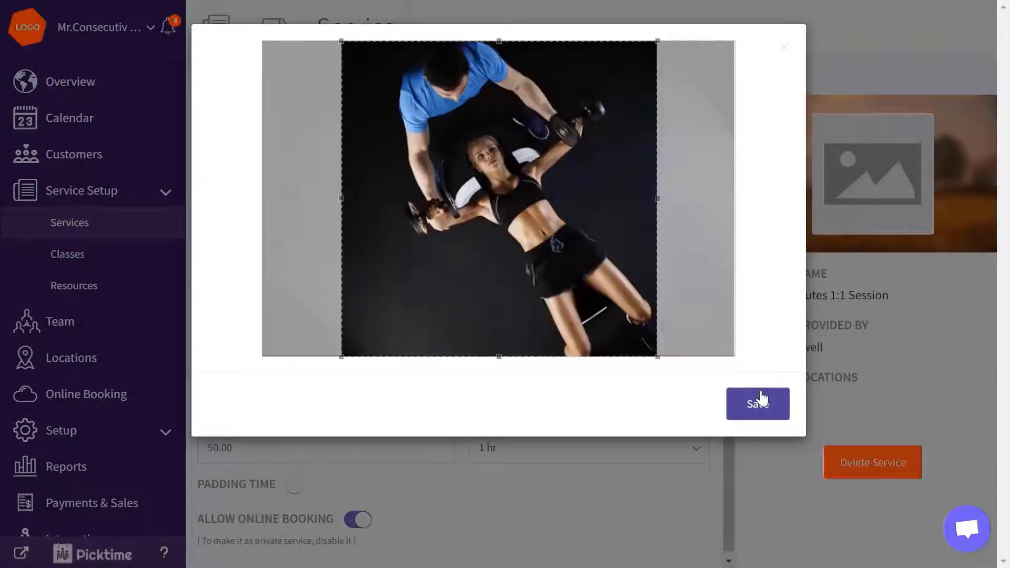
left_click(760, 398)
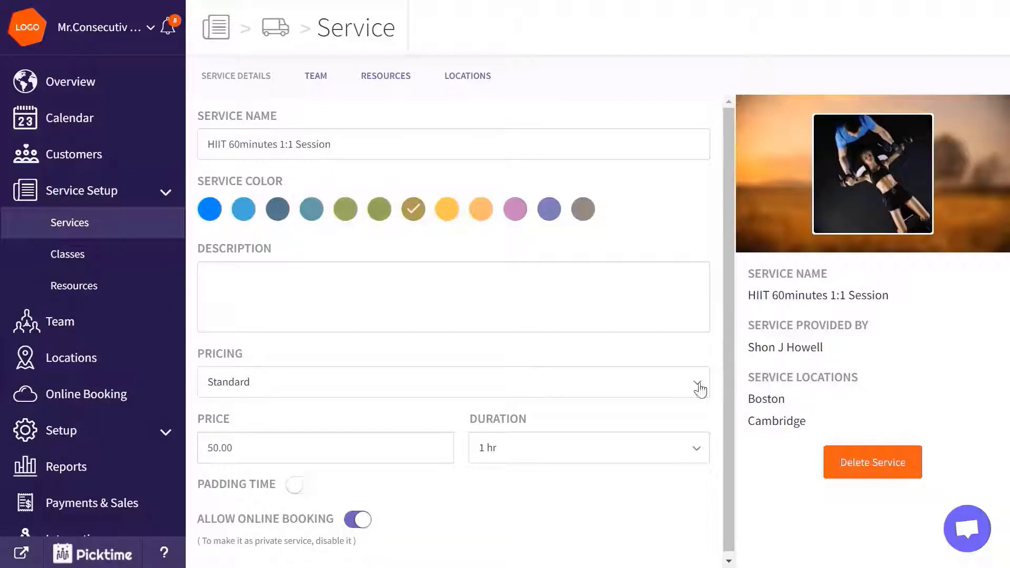
Step: Create a purple HIIT class category
left_click(138, 251)
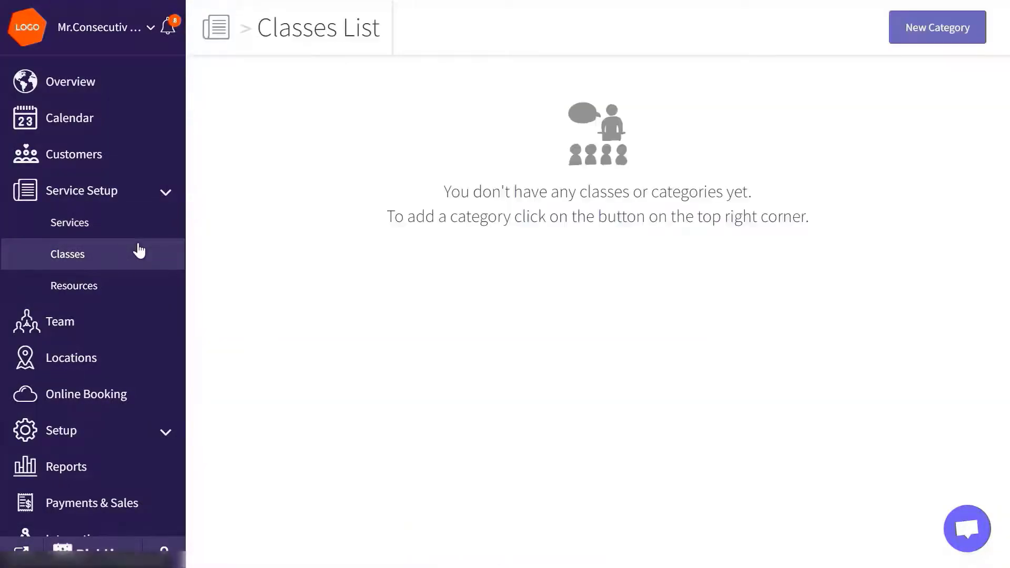
left_click(915, 31)
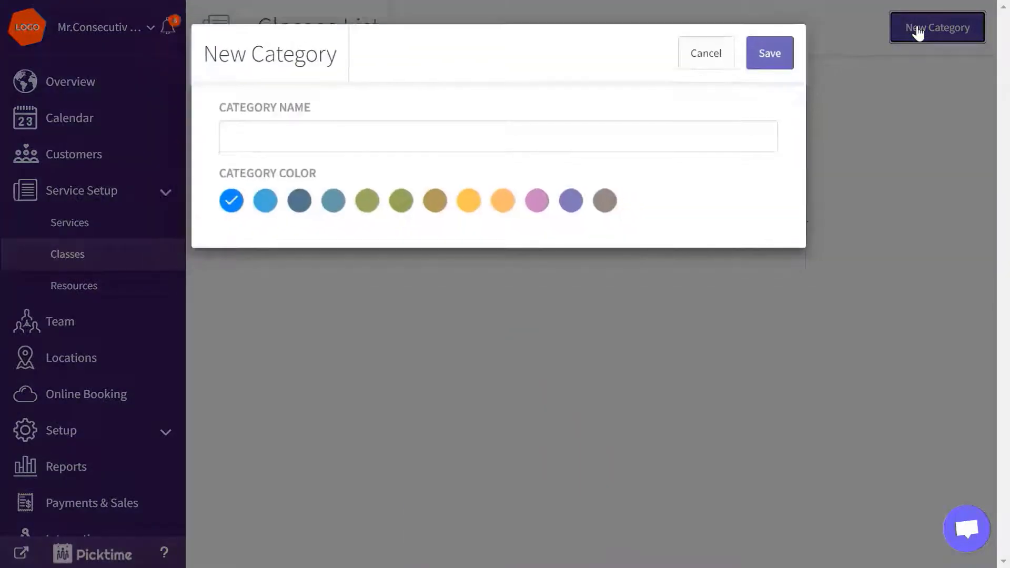
left_click(632, 137)
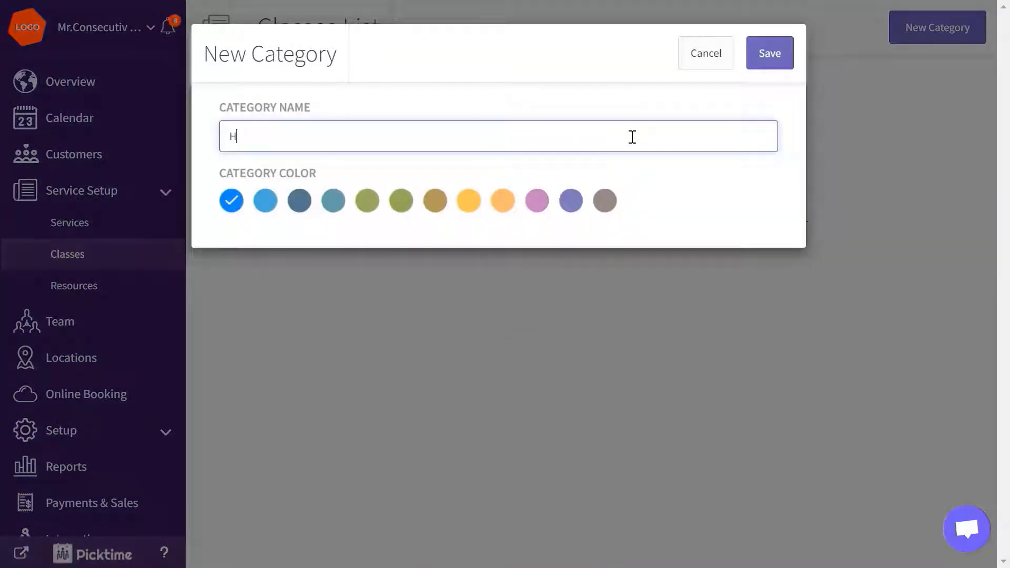
left_click(568, 205)
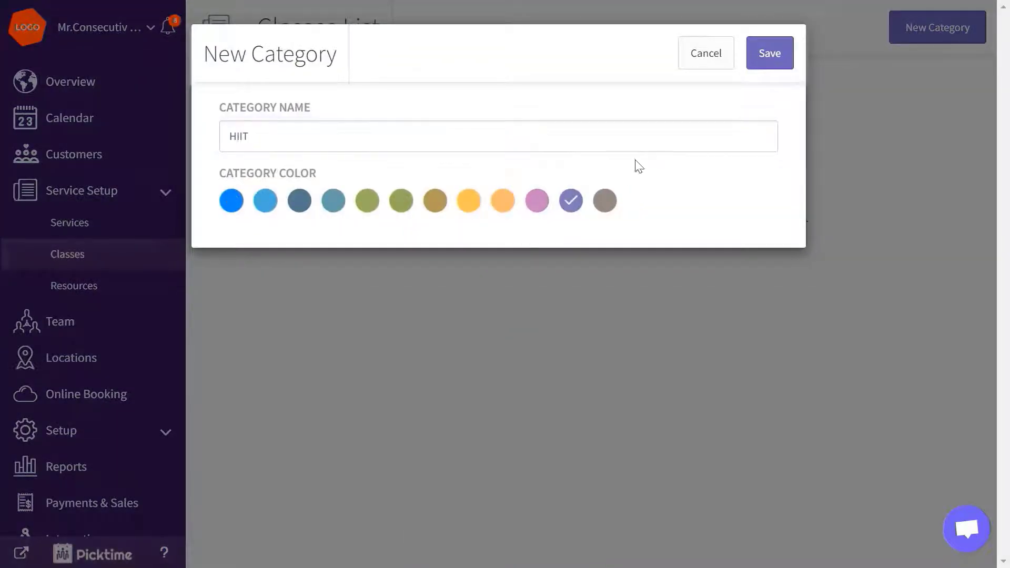
left_click(770, 54)
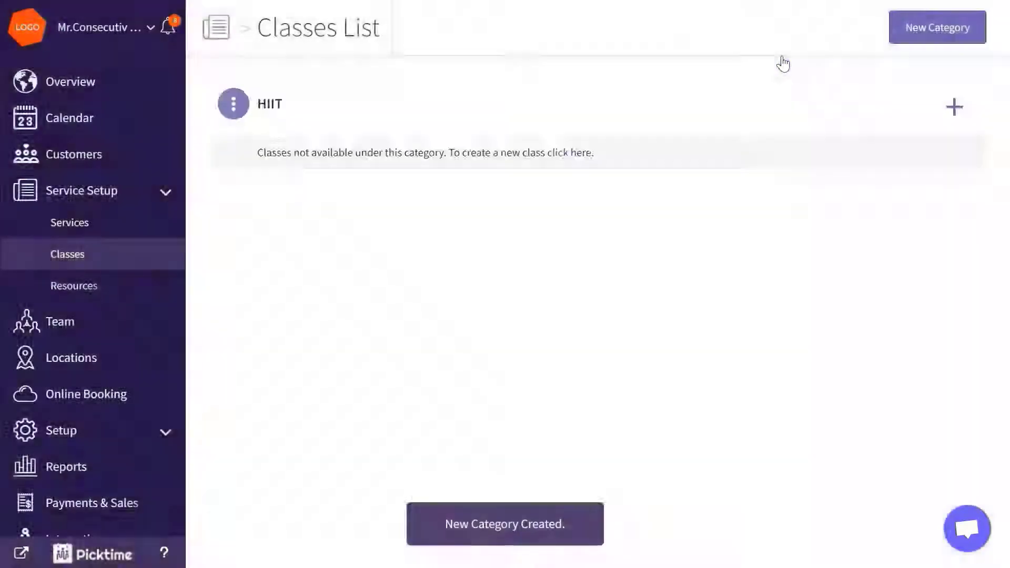
Step: Add the 'Tuesday HIIT Session' class at 50.00 with 10 slots and 1 hr duration
left_click(951, 107)
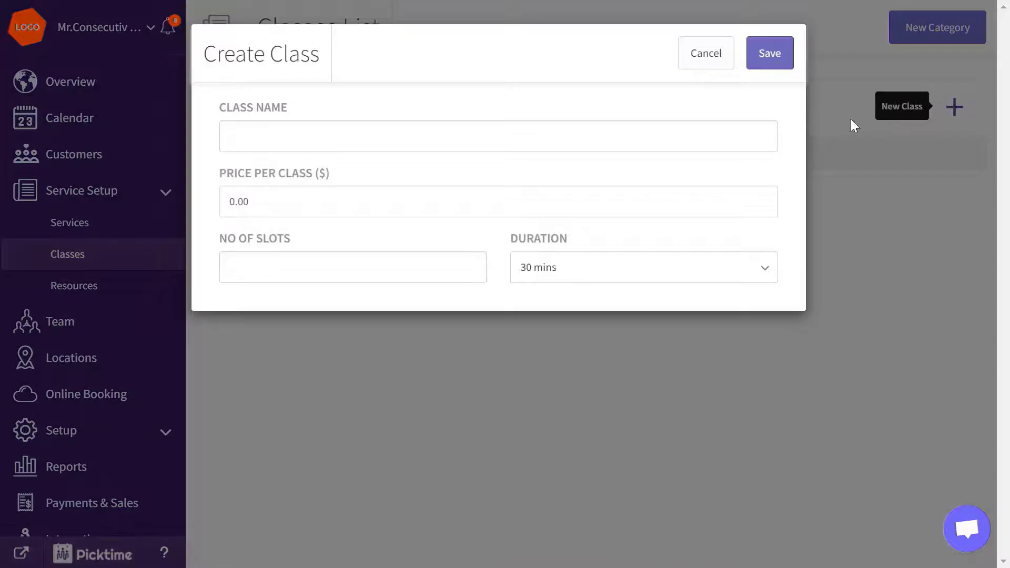
left_click(710, 126)
type("Tuesday HIIT Session")
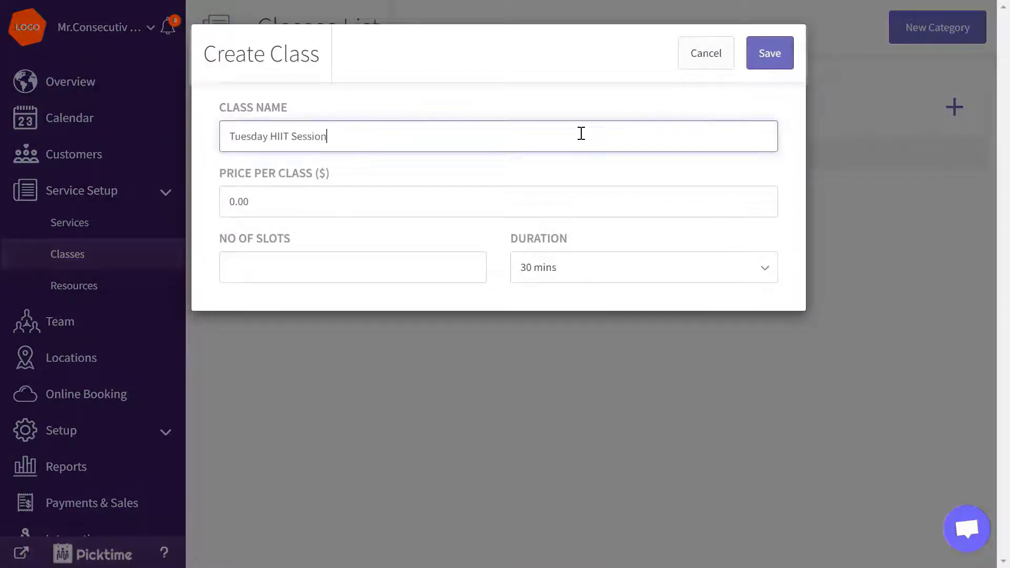
double_click(236, 201)
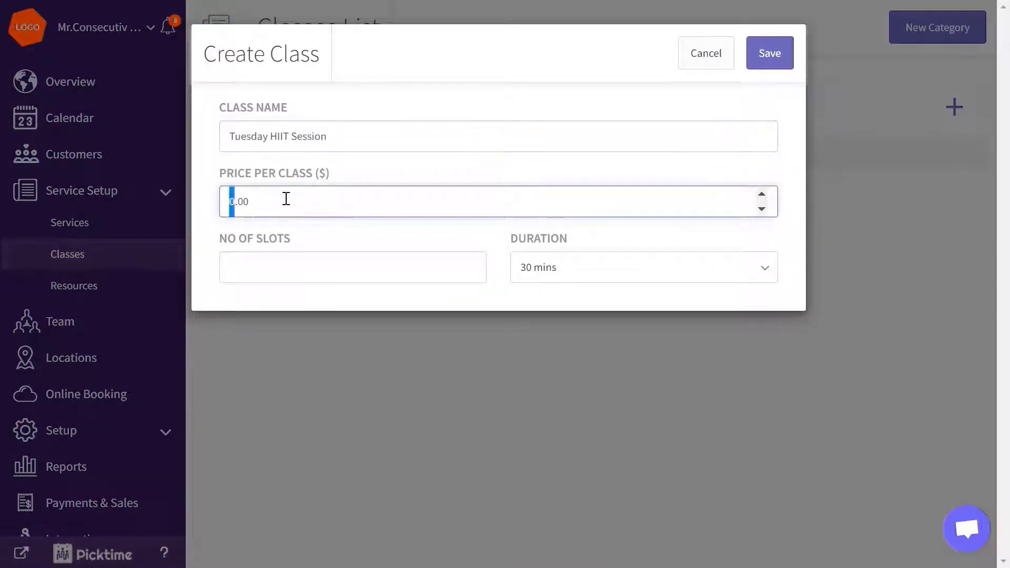
type("50")
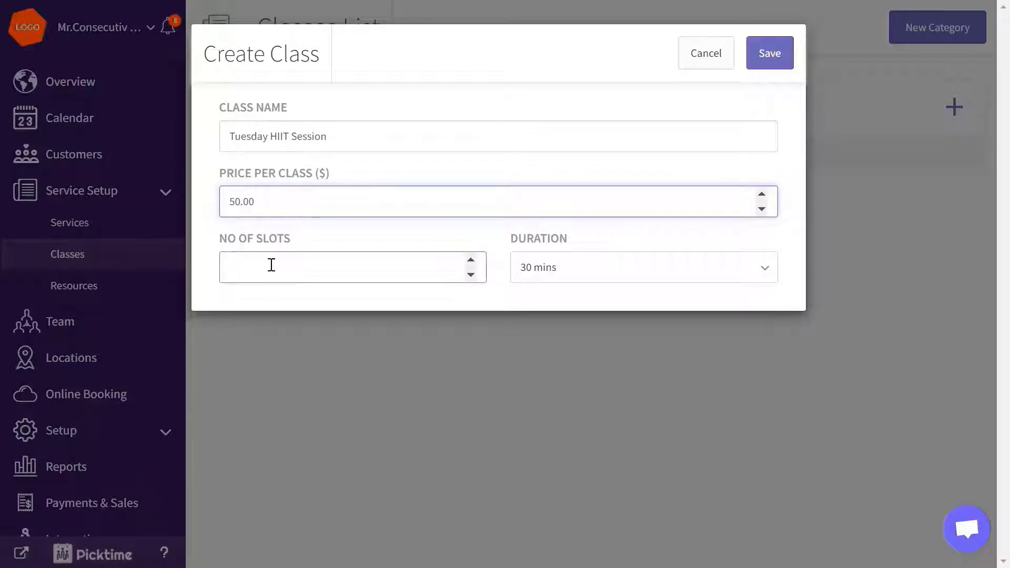
left_click(268, 266)
type("10")
left_click(578, 273)
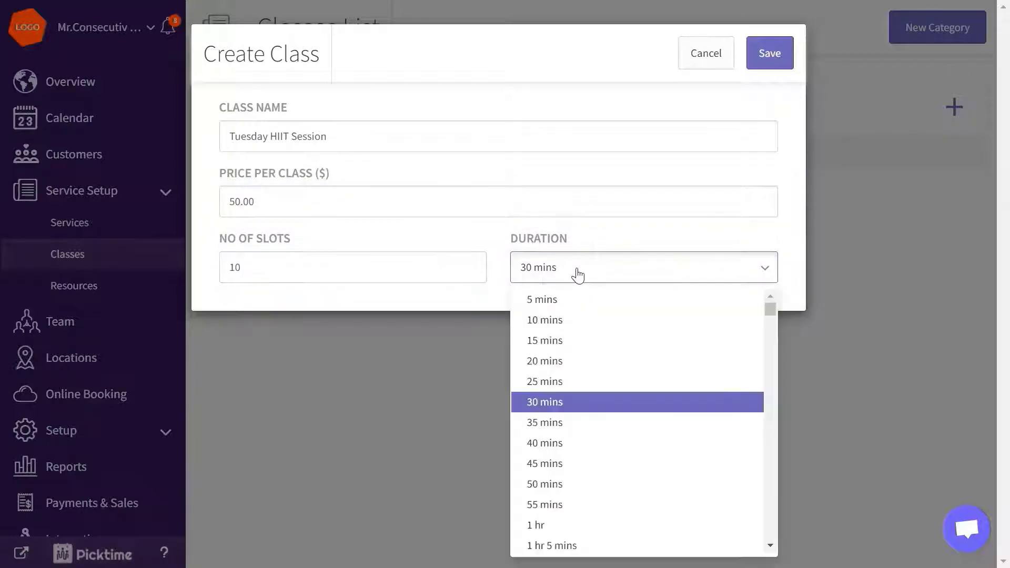
left_click(555, 525)
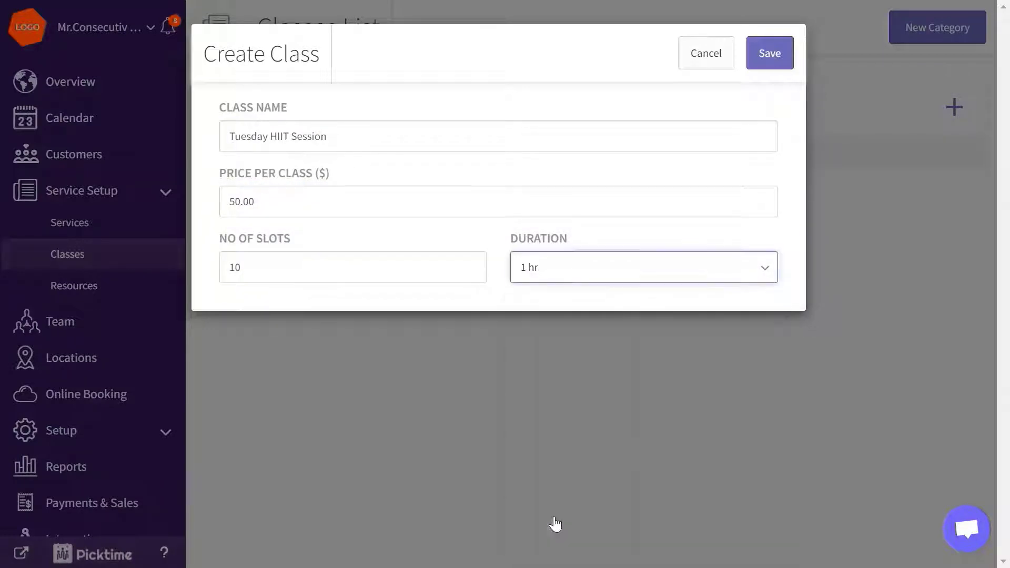
left_click(777, 67)
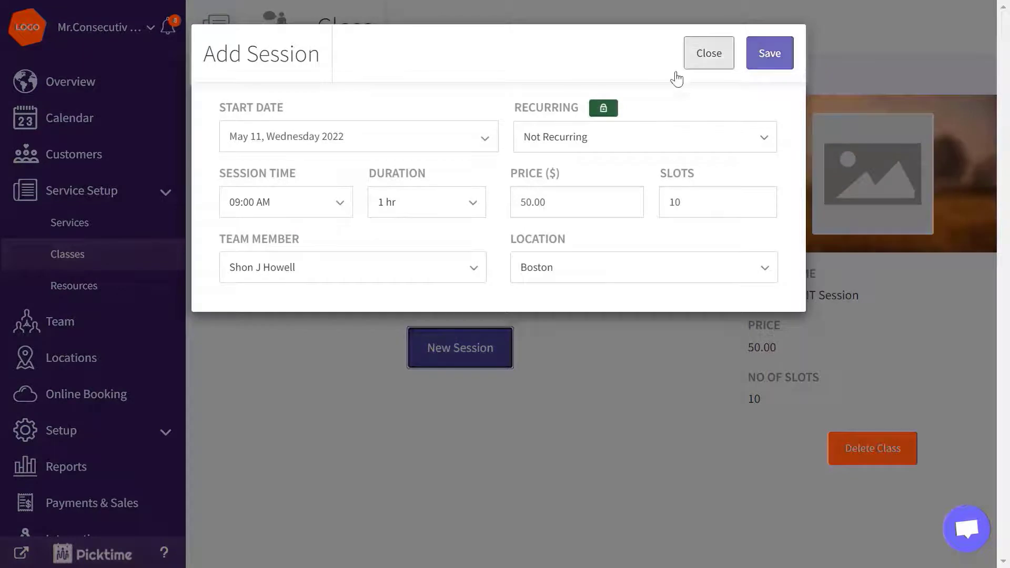
Step: Schedule and save a May 17, 08:00 AM session for the Tuesday class
left_click(464, 135)
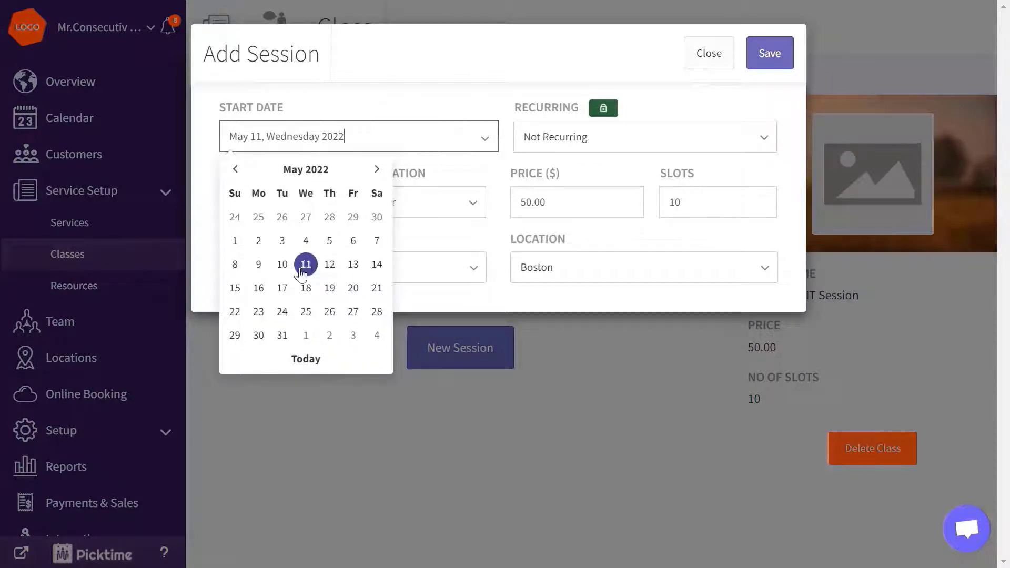
left_click(282, 288)
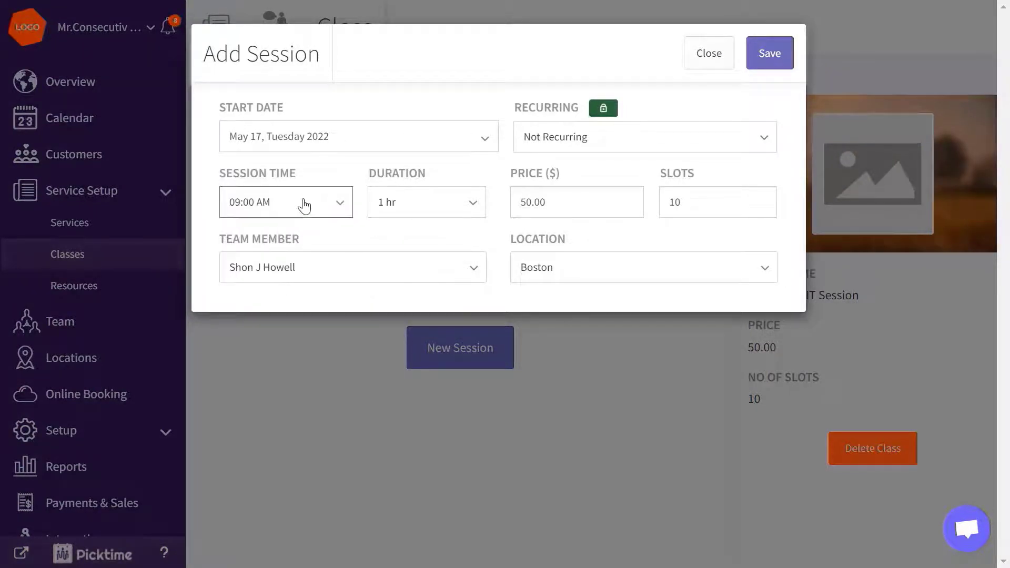
left_click(304, 205)
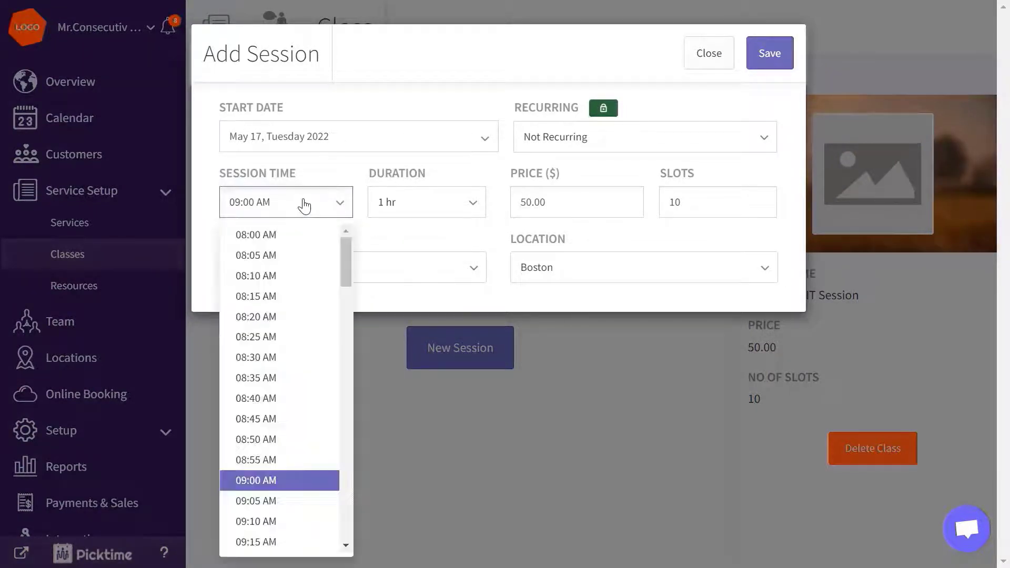
left_click(289, 235)
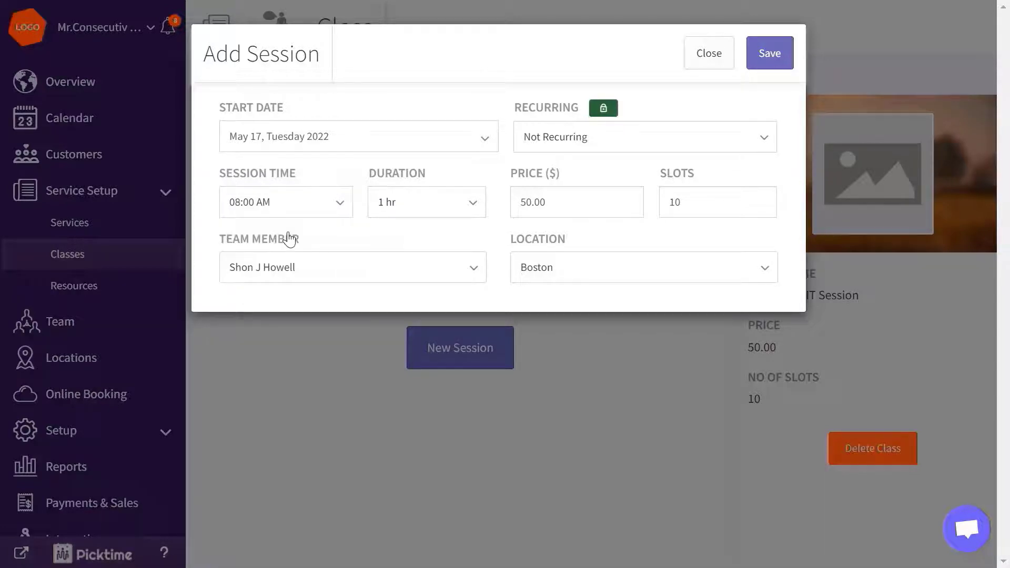
left_click(769, 64)
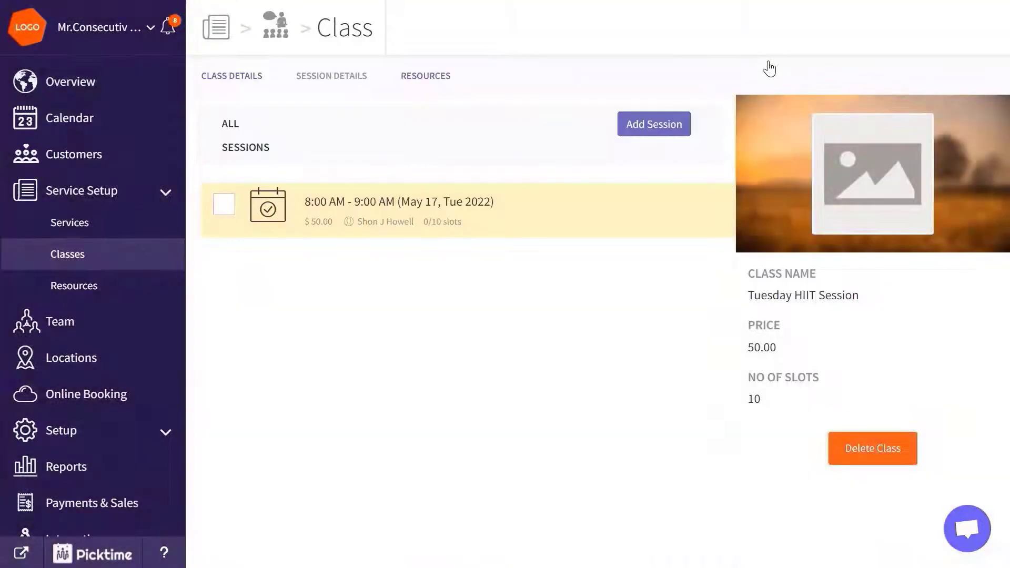
Step: Upload and crop the Tuesday HIIT Session picture for the class
left_click(861, 226)
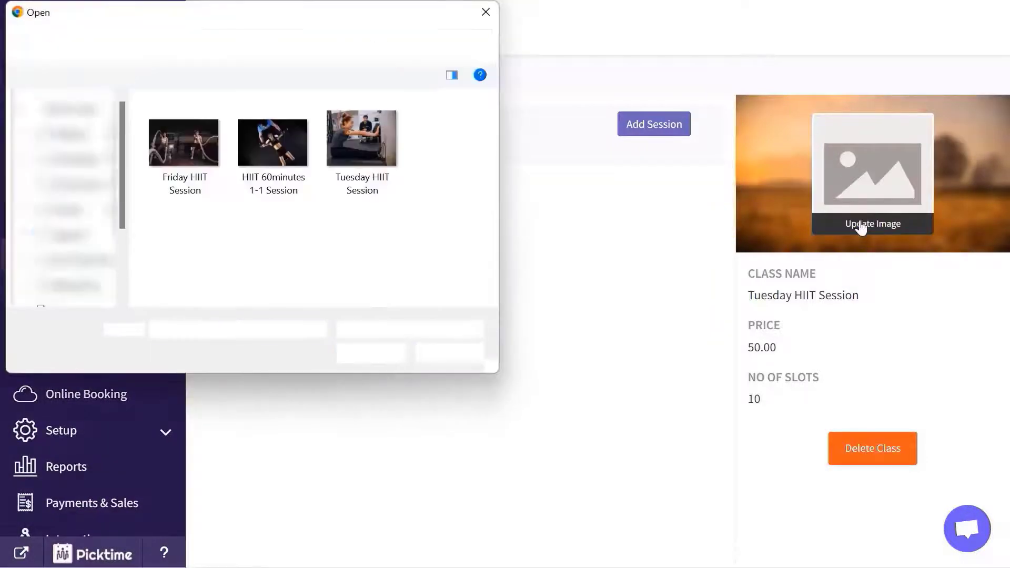
left_click(361, 142)
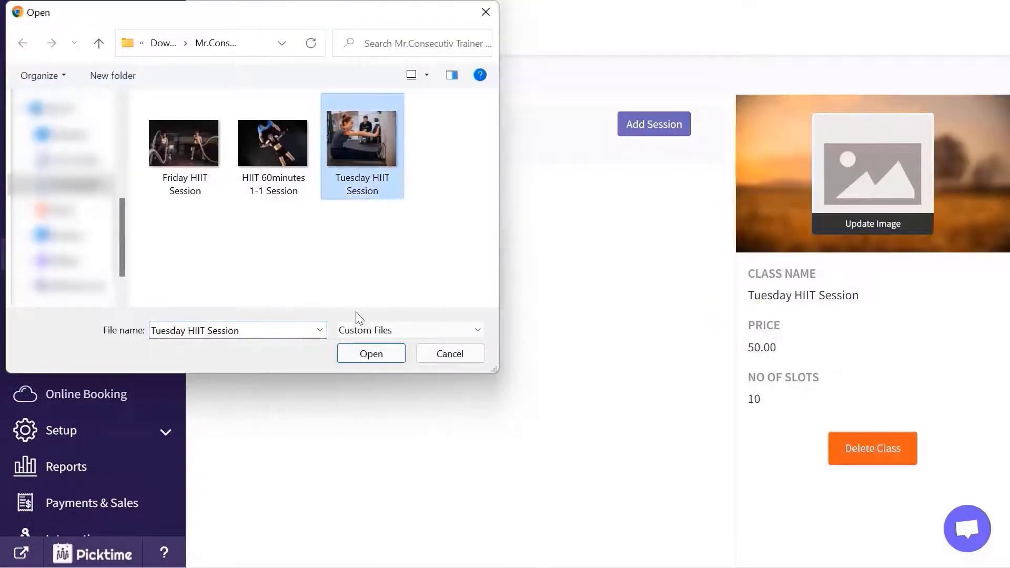
left_click(356, 359)
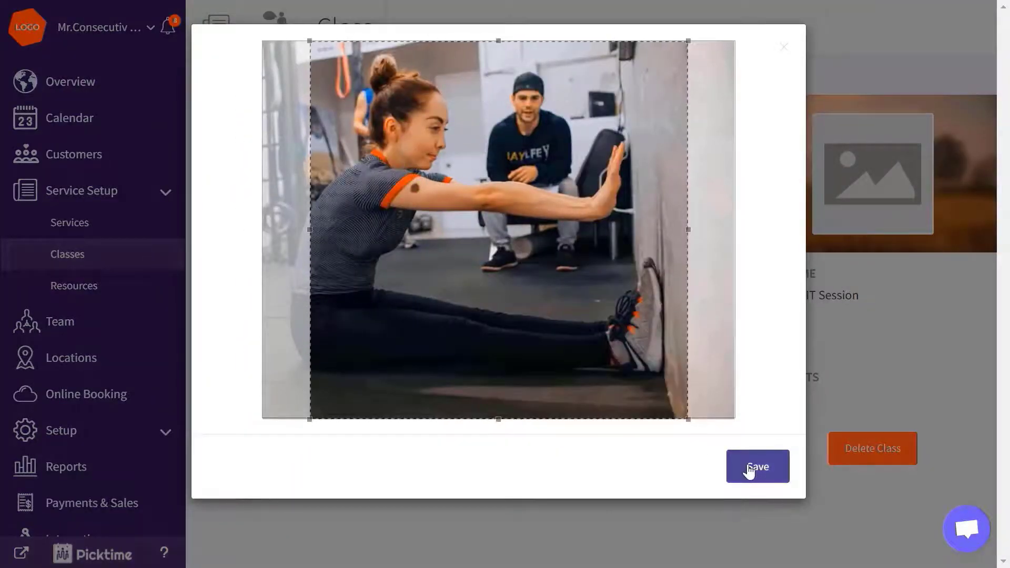
left_click(748, 469)
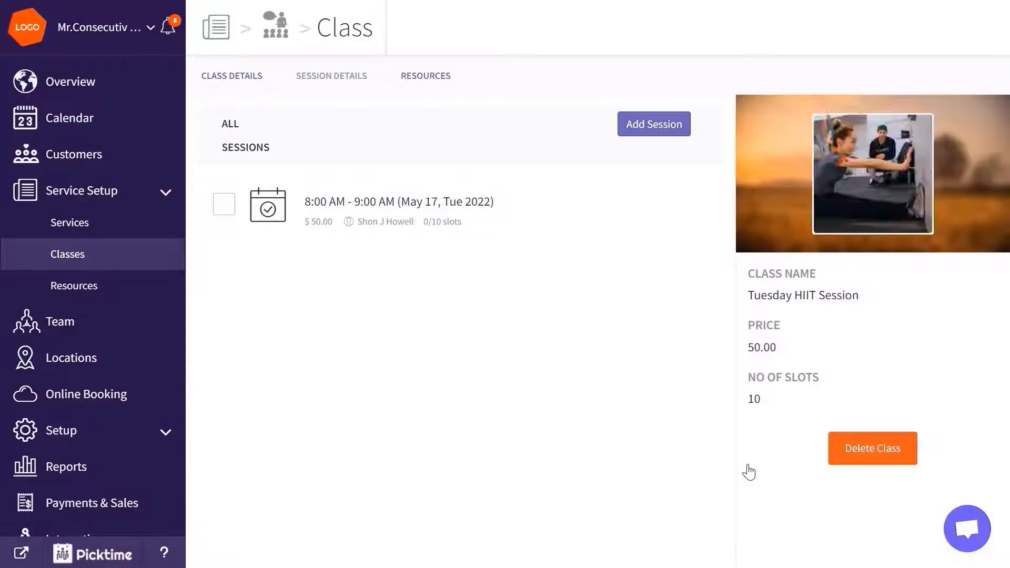
left_click(153, 262)
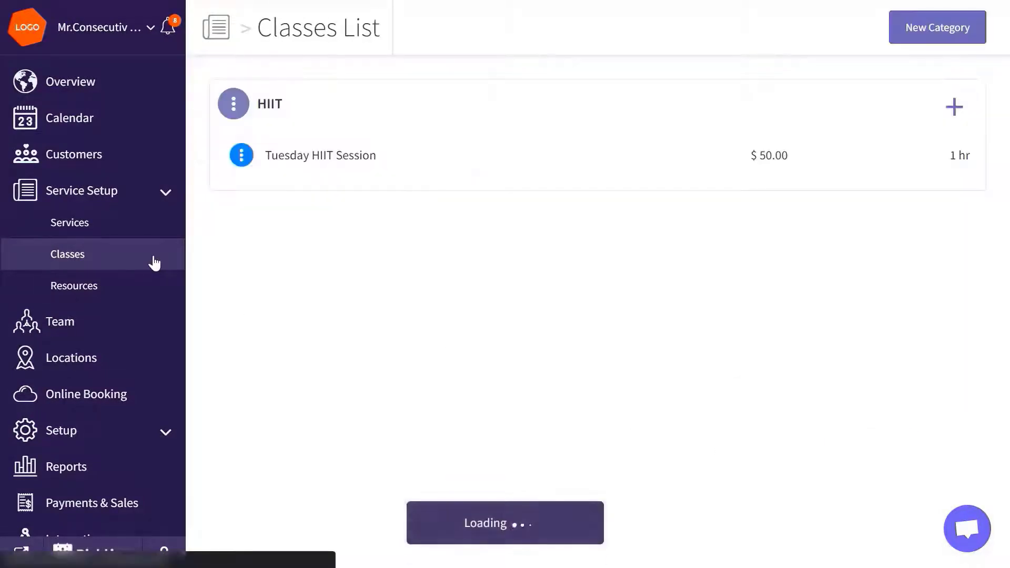
Step: Add a 'Friday HIIT Session' class to HIIT at $50.00, 10 slots, lasting 1 hr, and save it
left_click(952, 111)
left_click(677, 137)
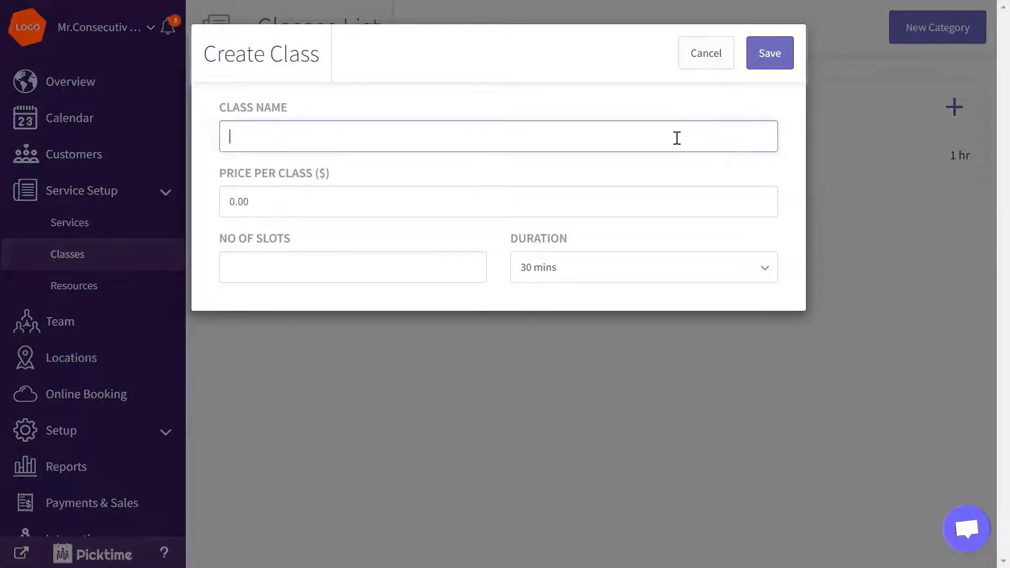
type("Friday HIIT Session")
left_click(236, 201)
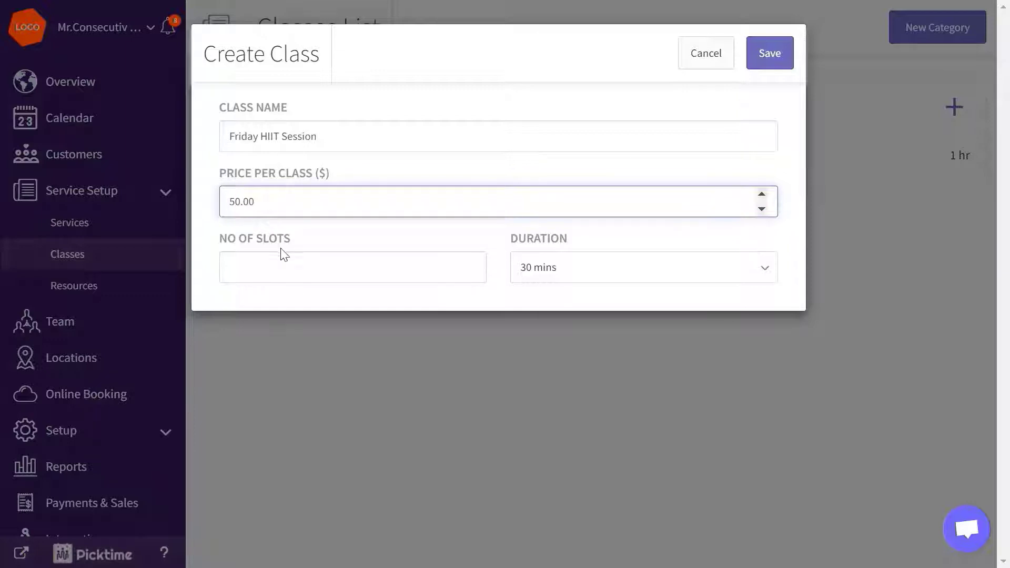
left_click(282, 261)
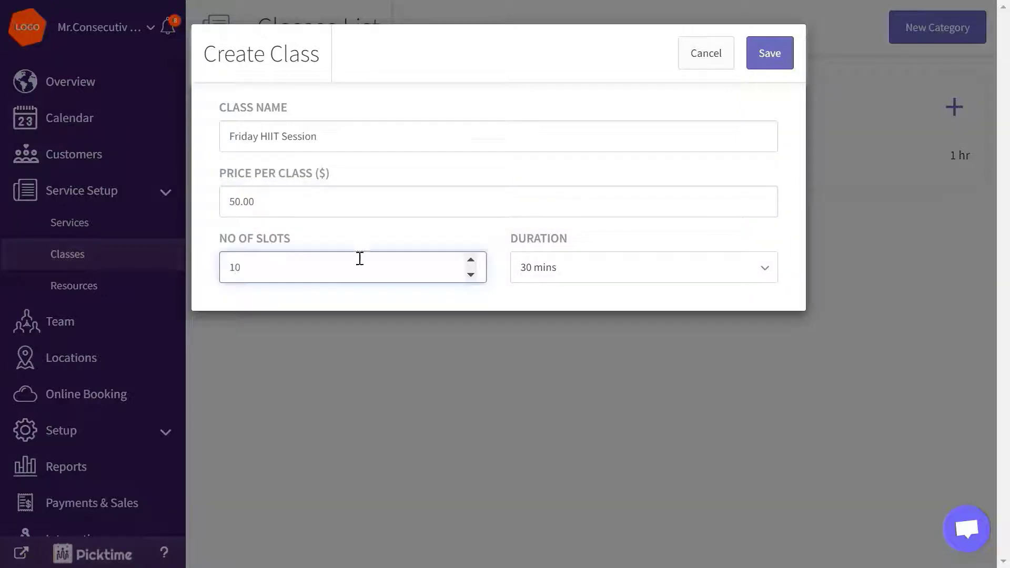
left_click(541, 271)
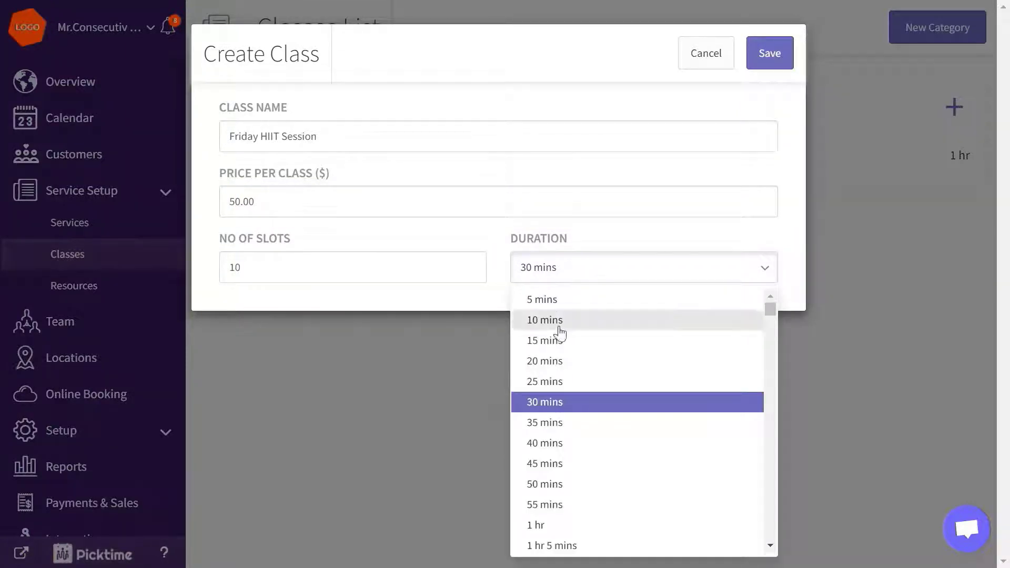
left_click(541, 525)
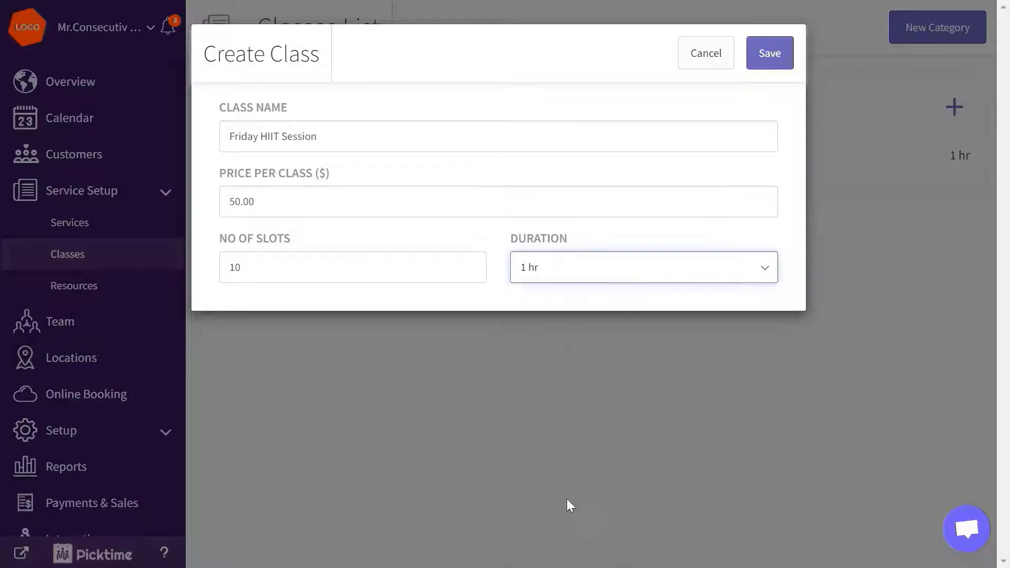
left_click(771, 54)
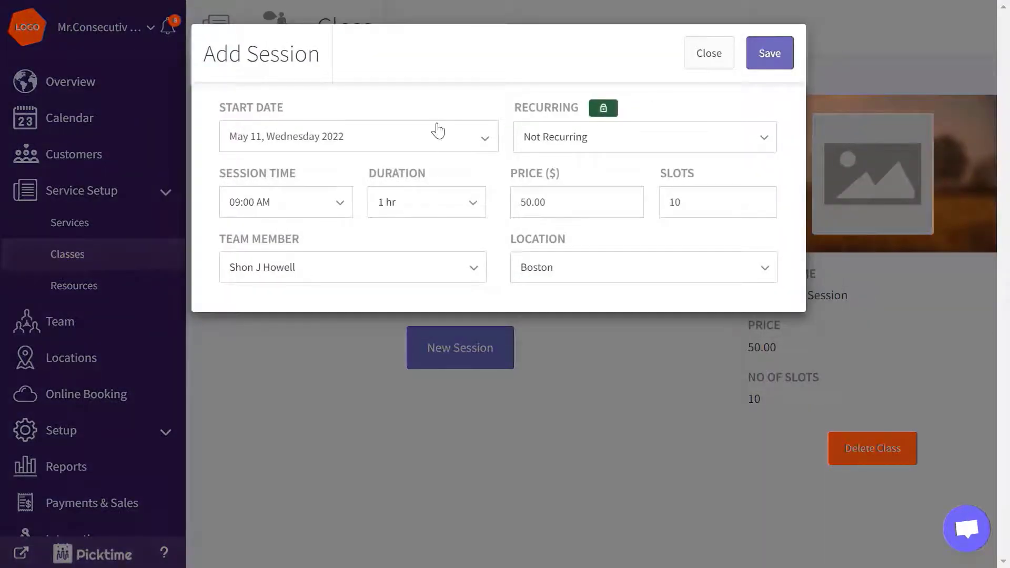
Step: Schedule and save a Friday class session starting May 13 at 08:00 AM
left_click(434, 133)
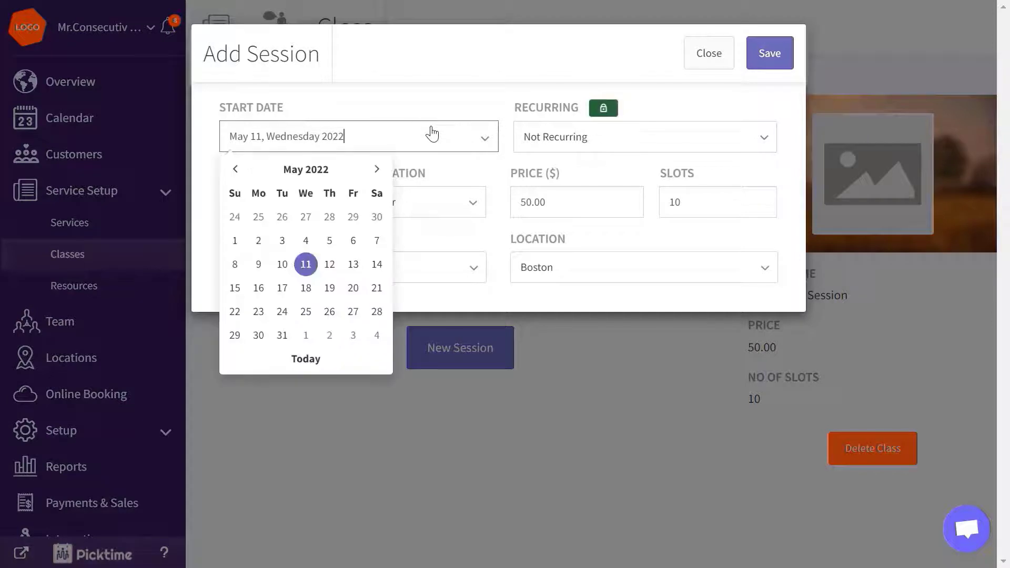
left_click(353, 264)
left_click(327, 210)
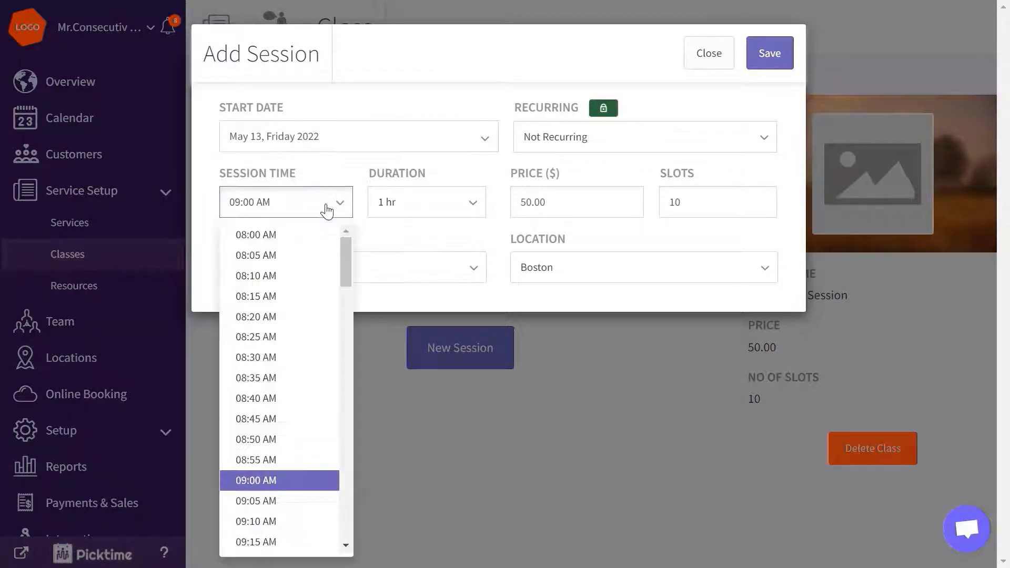
left_click(311, 233)
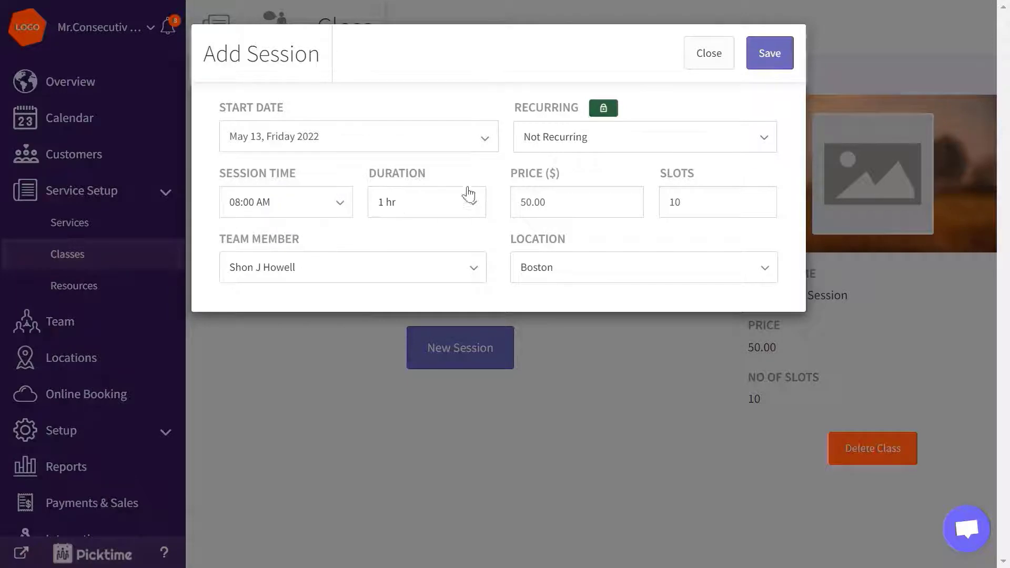
left_click(785, 58)
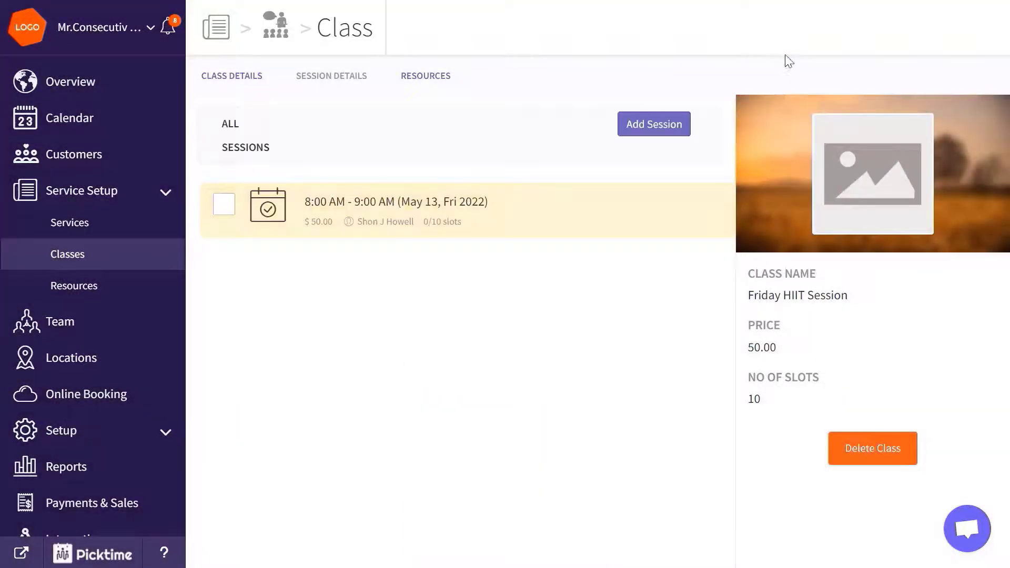
Step: Set the Friday HIIT Session picture as the class image, cropped to a full-height square
mouse_move(842, 206)
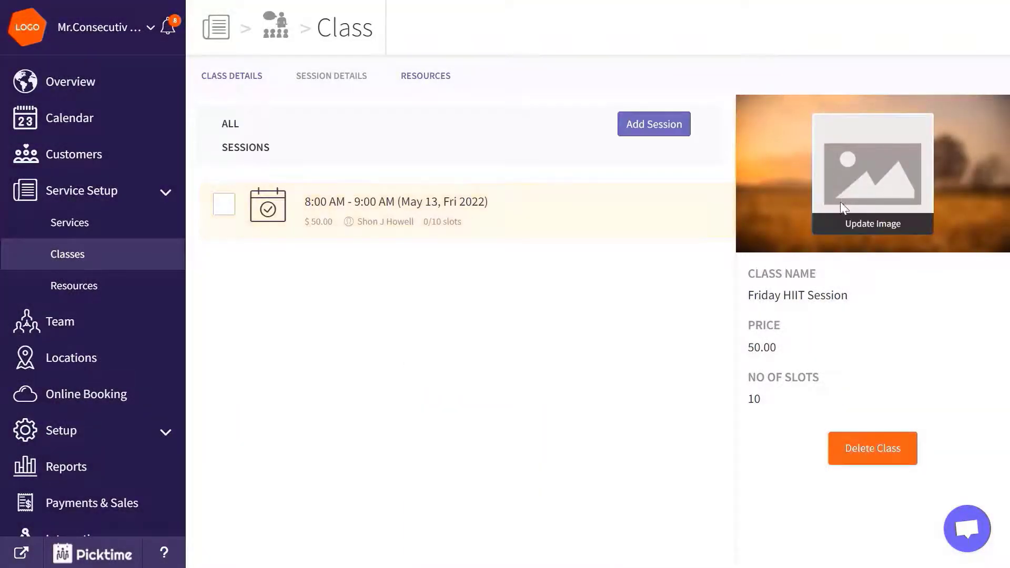
left_click(845, 227)
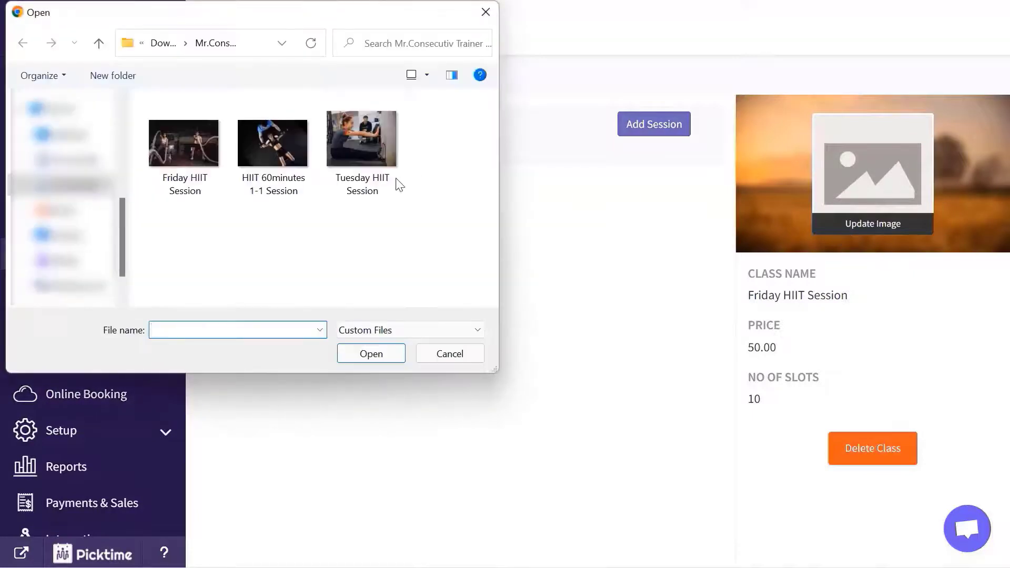
left_click(225, 196)
left_click(351, 351)
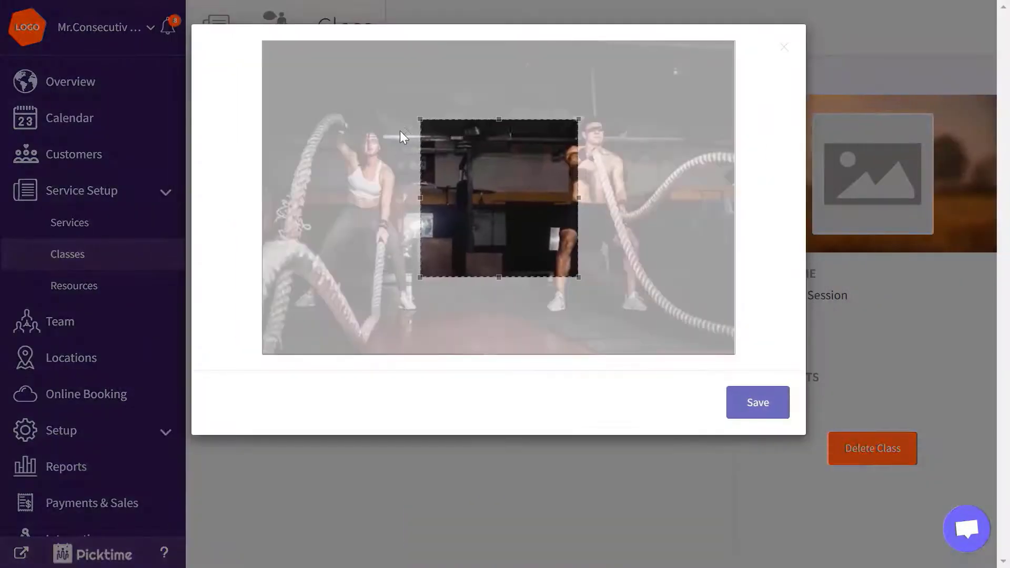
left_click_drag(419, 120, 721, 289)
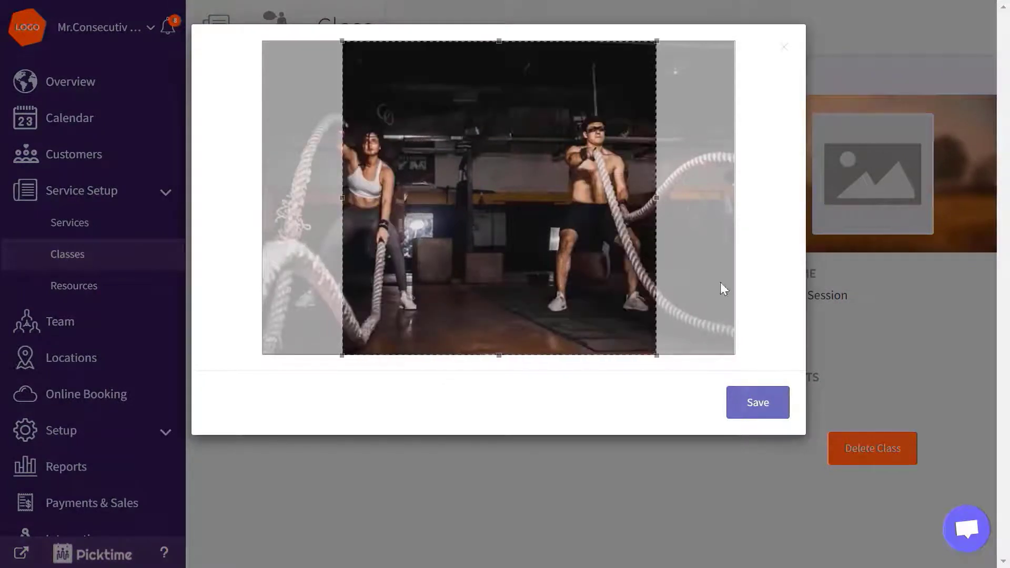
left_click(761, 407)
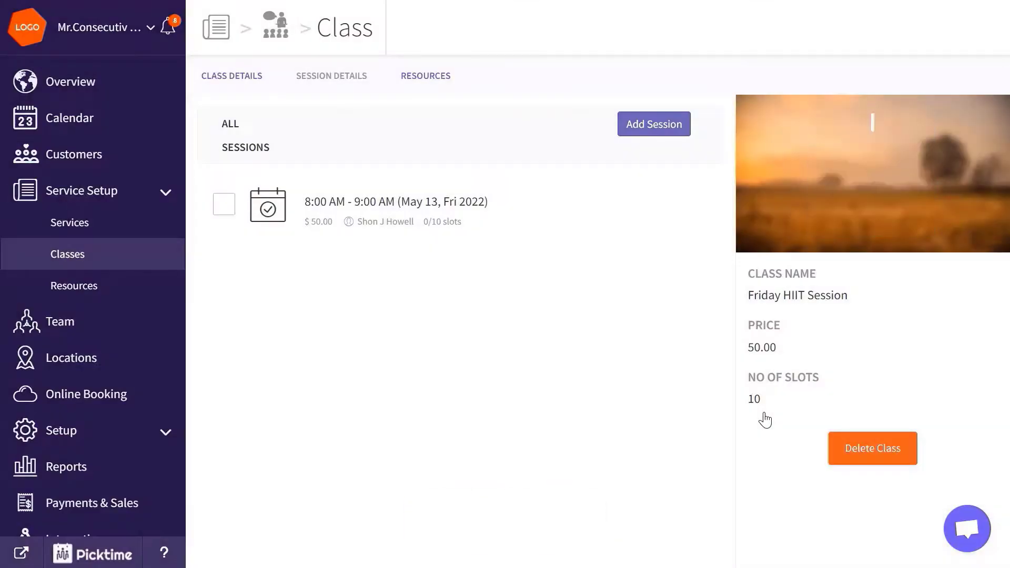